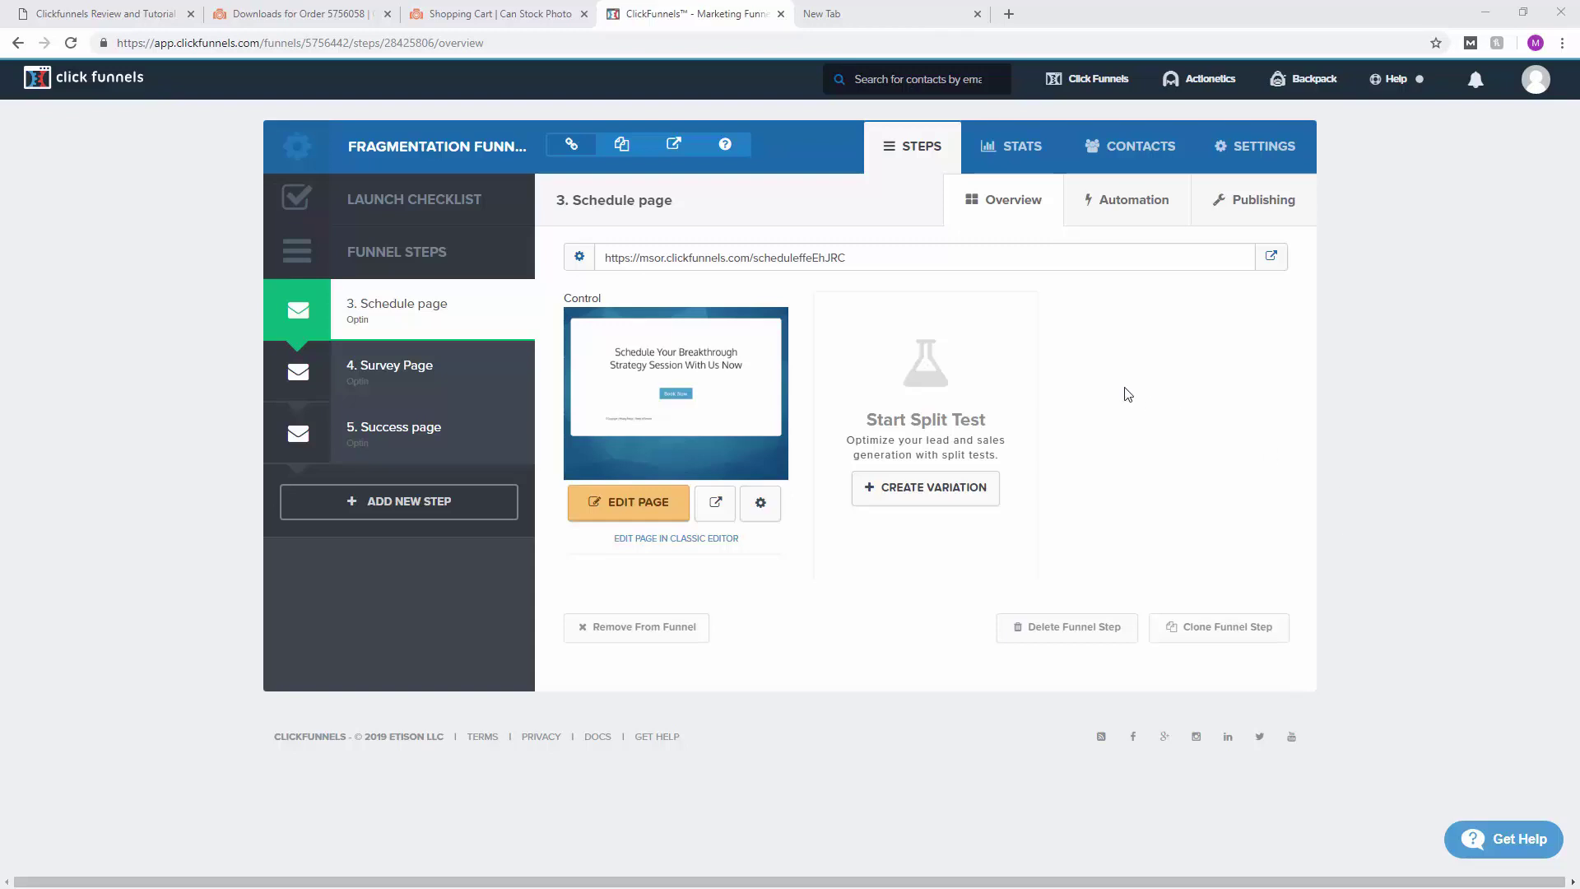
Open the account dropdown from the profile avatar at the top right
left_click(1534, 79)
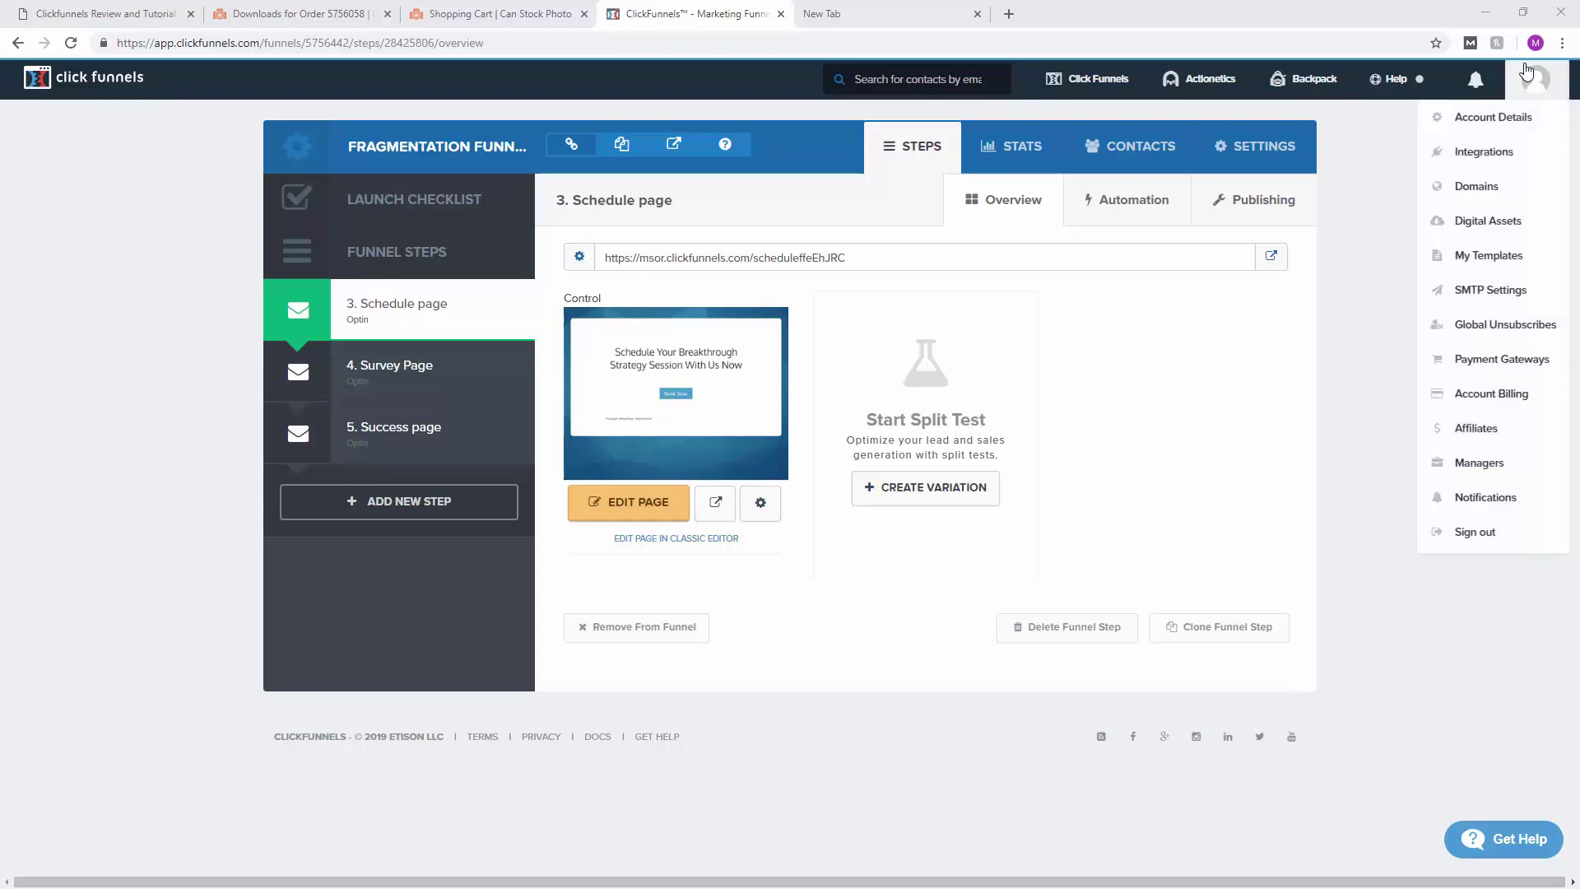
In Domains, start connecting an existing domain and enter demo.mysamovensreview.com
left_click(1507, 196)
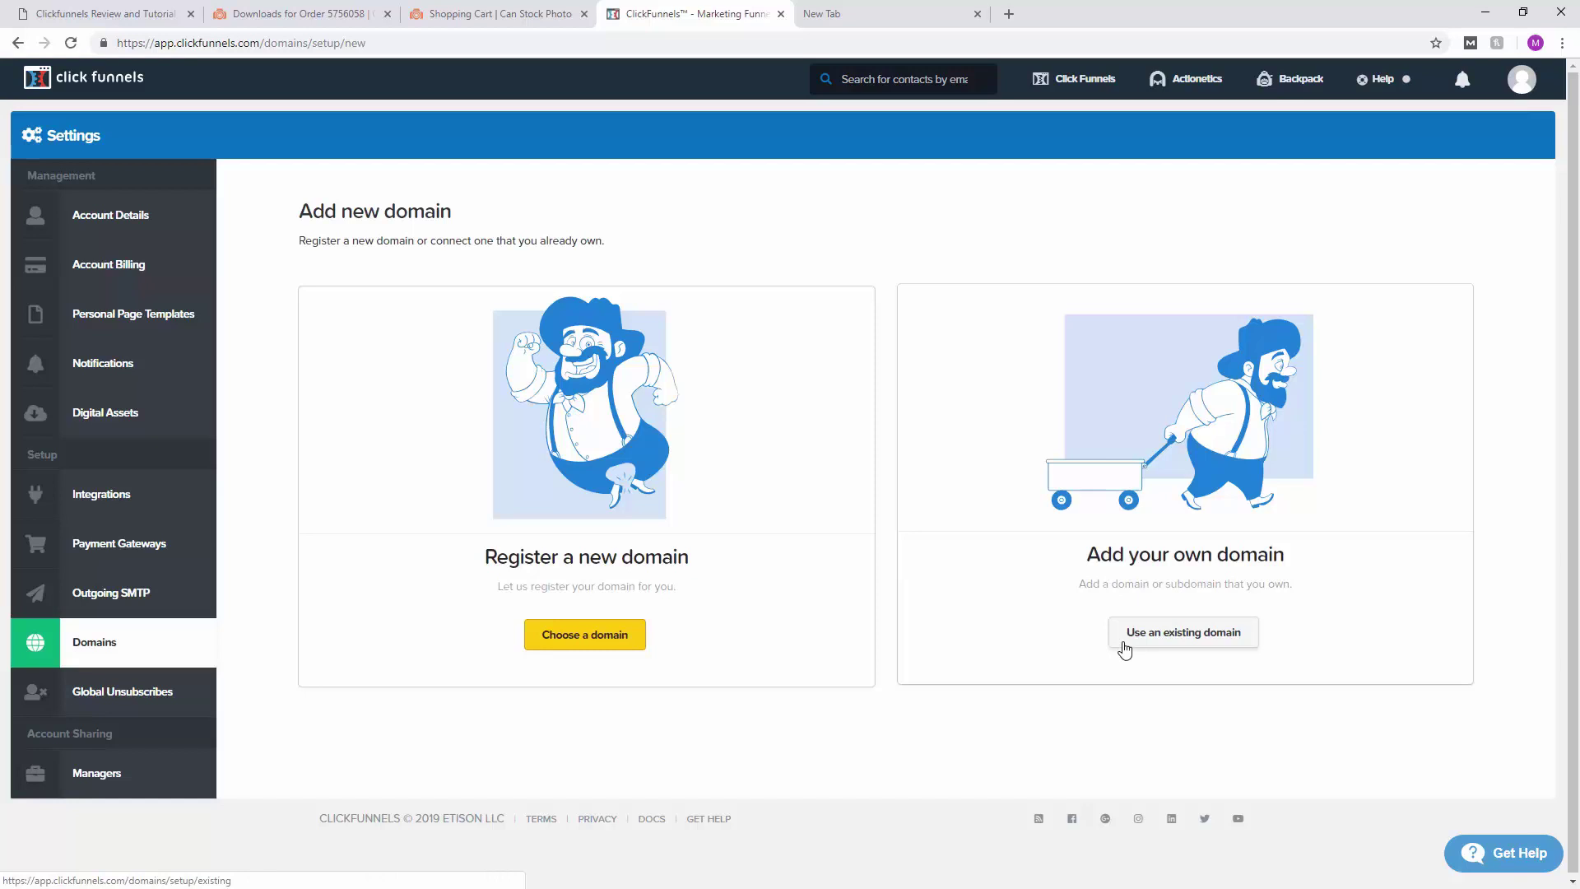
left_click(1195, 645)
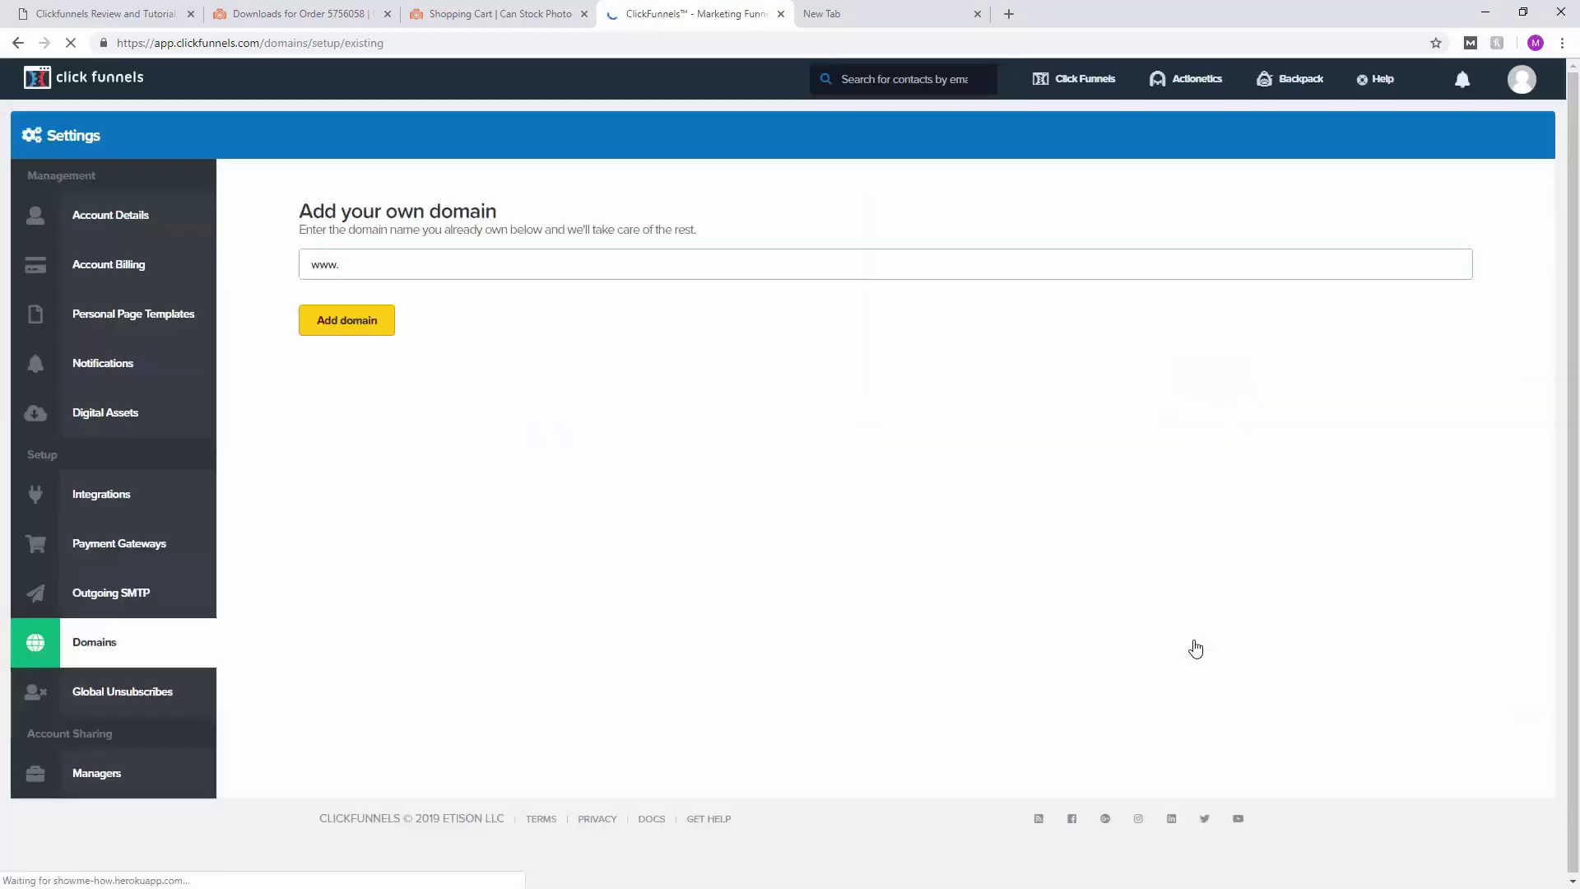
left_click(370, 264)
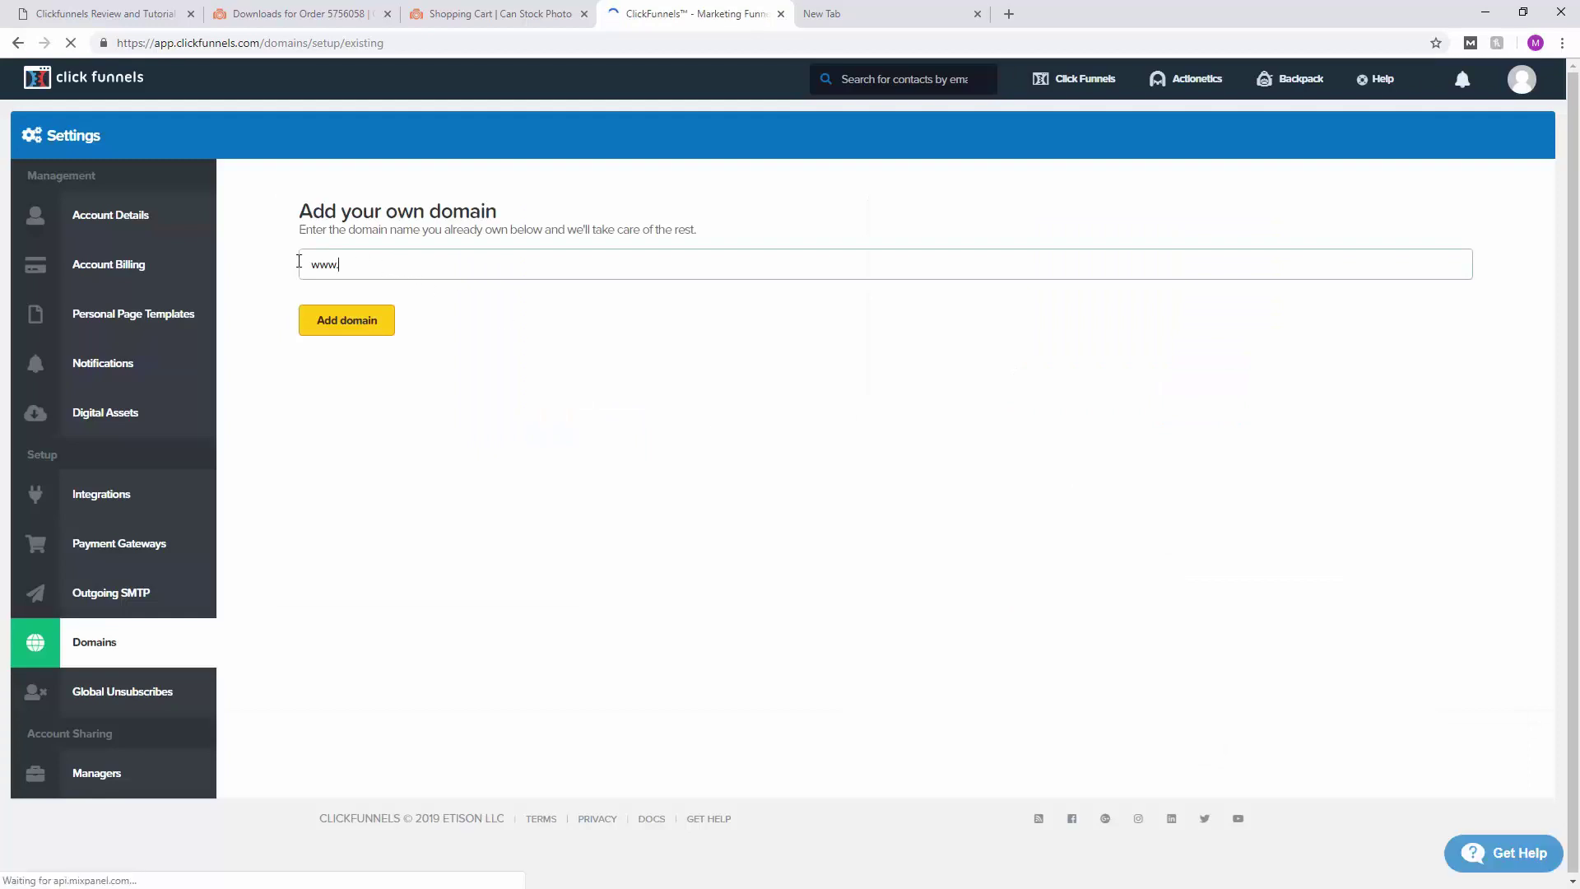
key("ctrl+a")
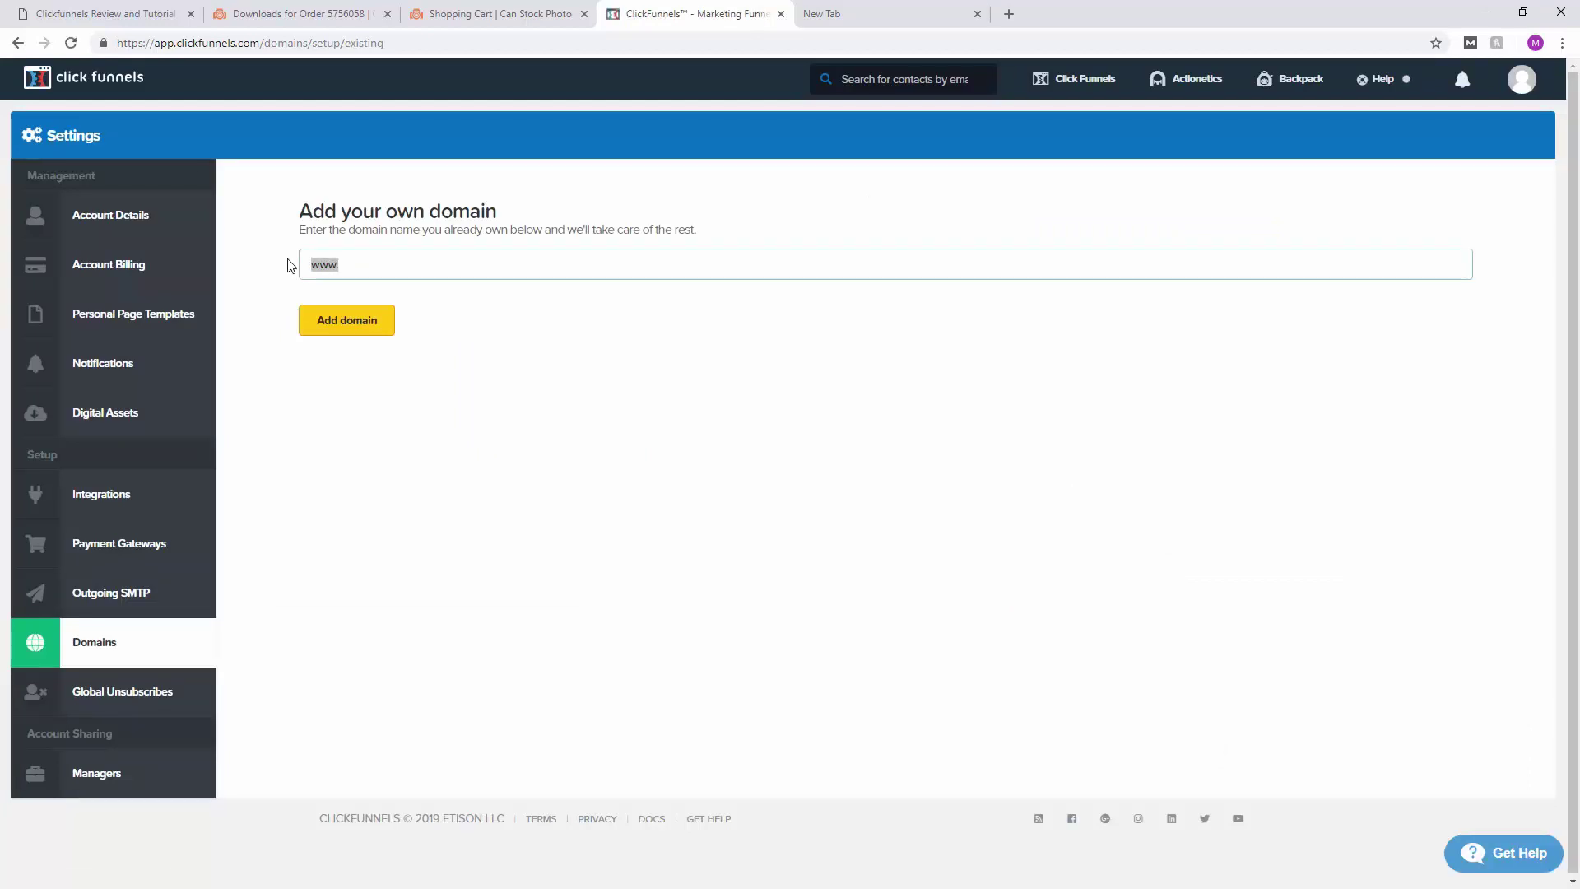
type("demo.mysamovensreview.com")
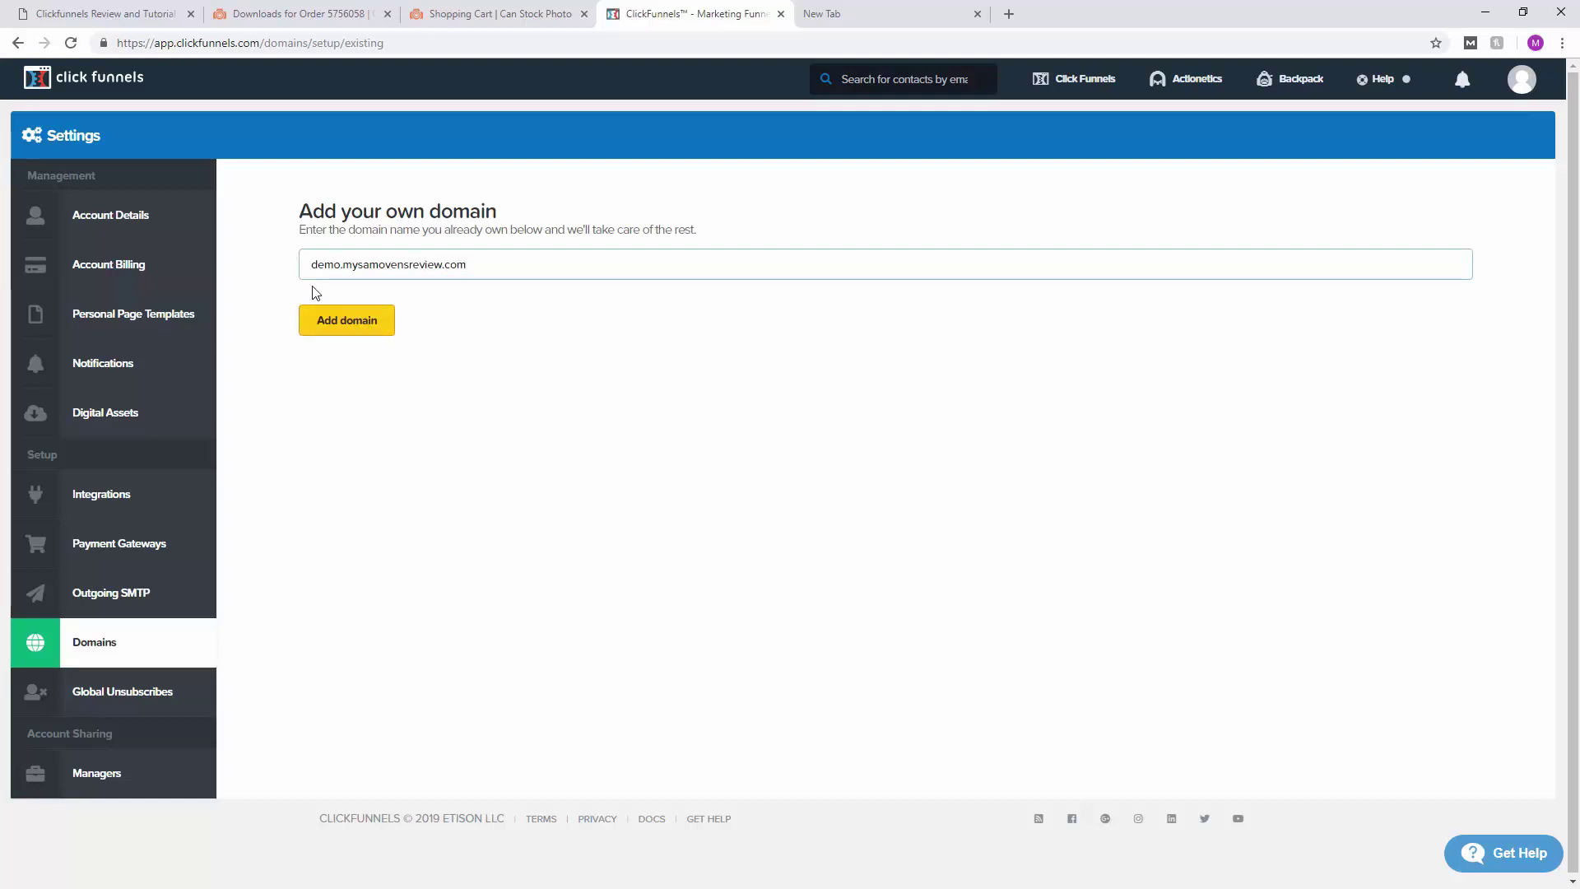
Add demo.mysamovensreview.com to get its CNAME target.clickfunnels.com instructions
left_click(351, 318)
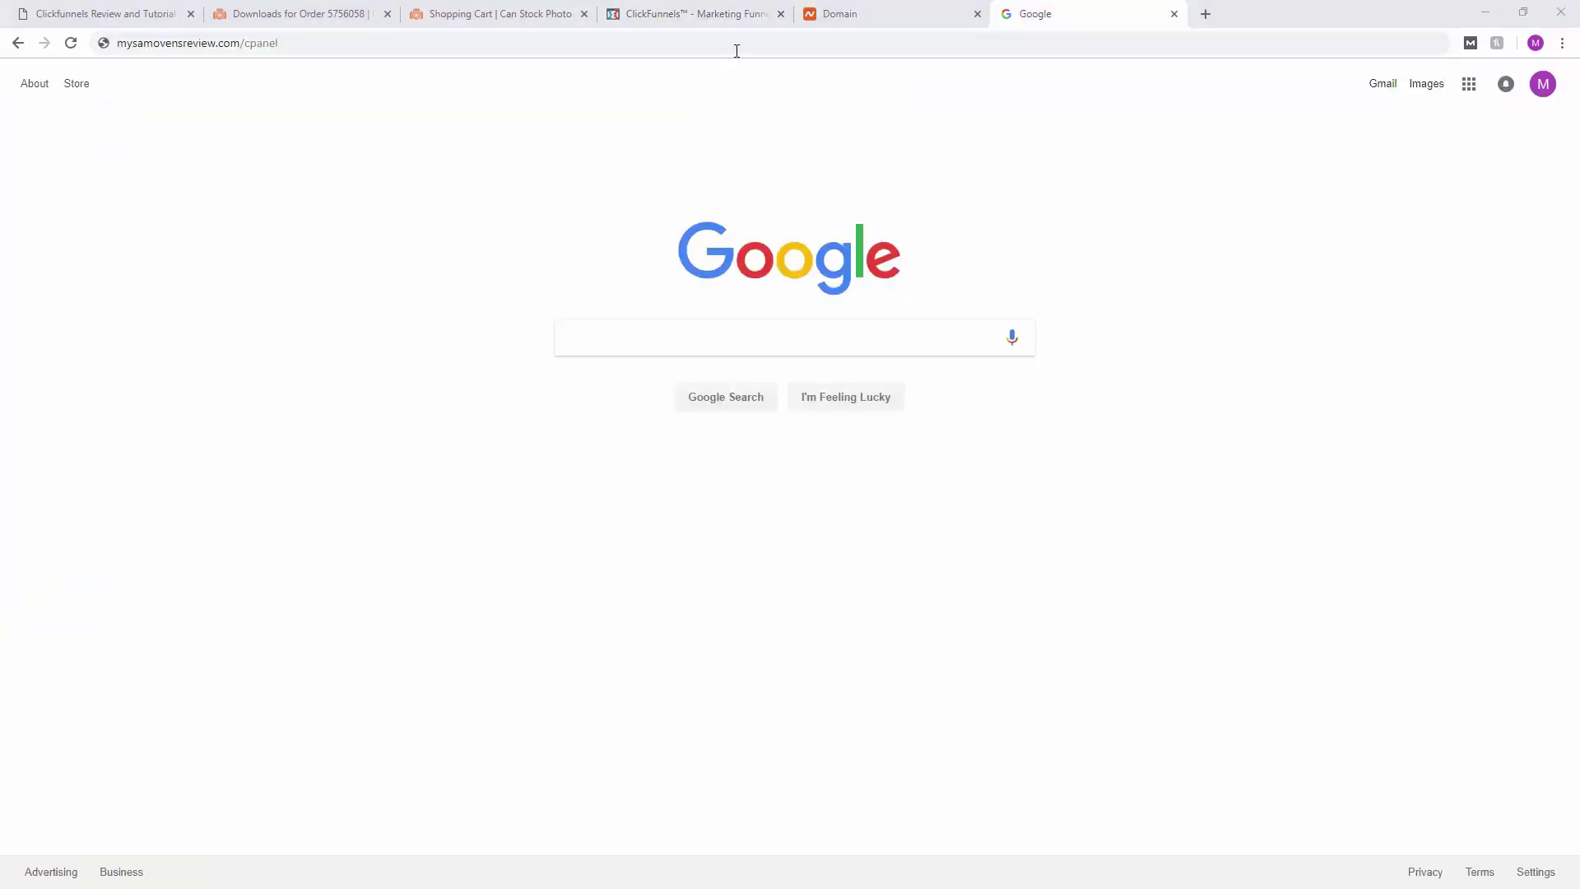
Load the mysamovensreview.com/cpanel login page and paste in the cPanel username
left_click(737, 51)
key("Return")
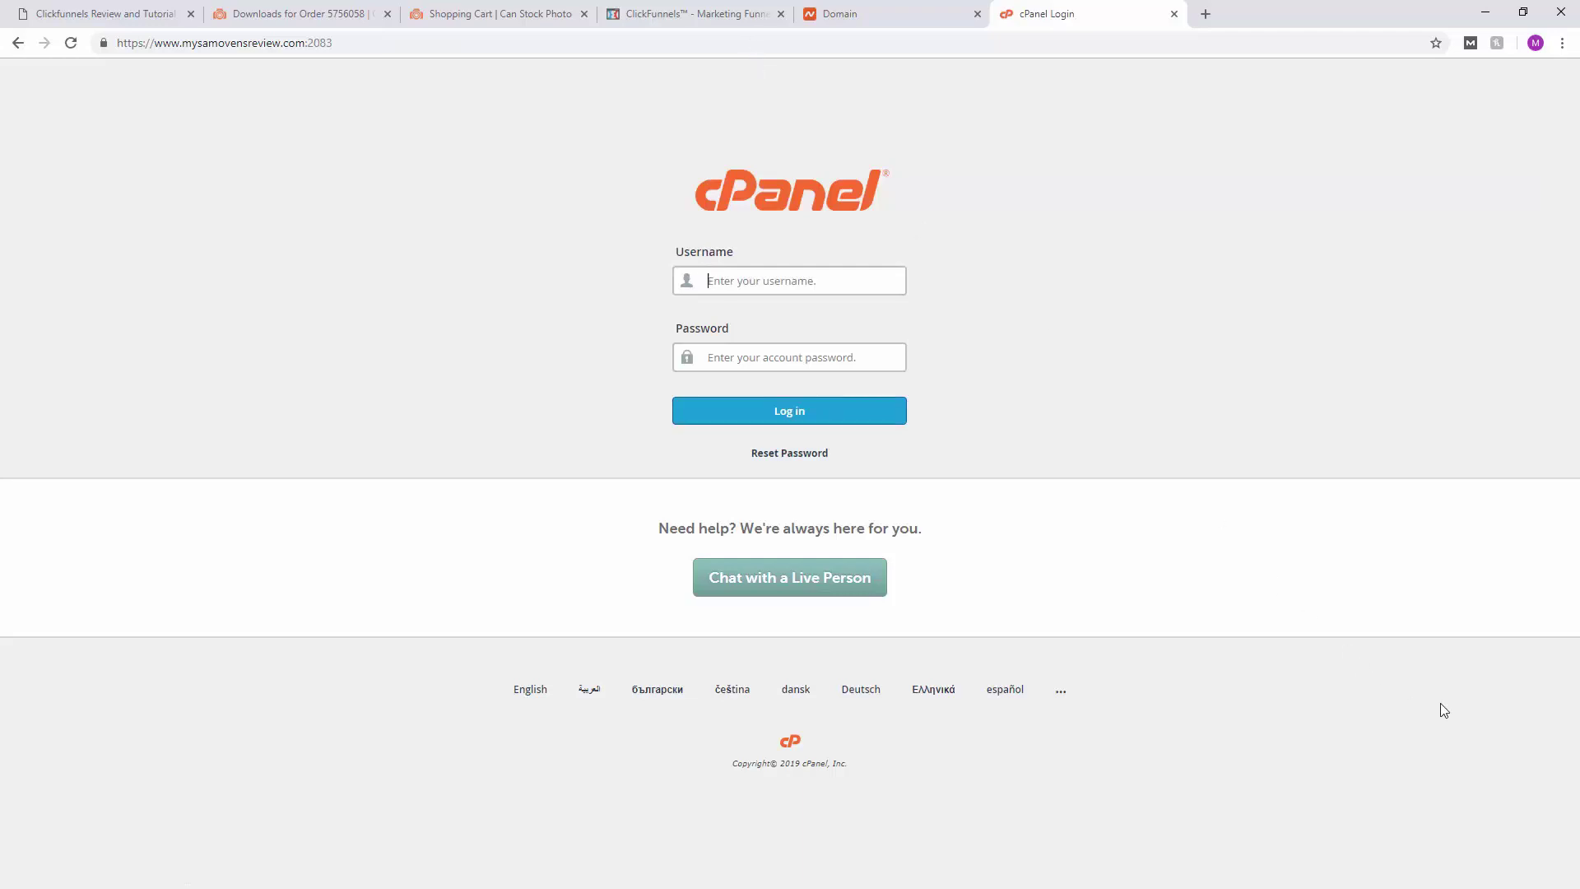
key("ctrl+v")
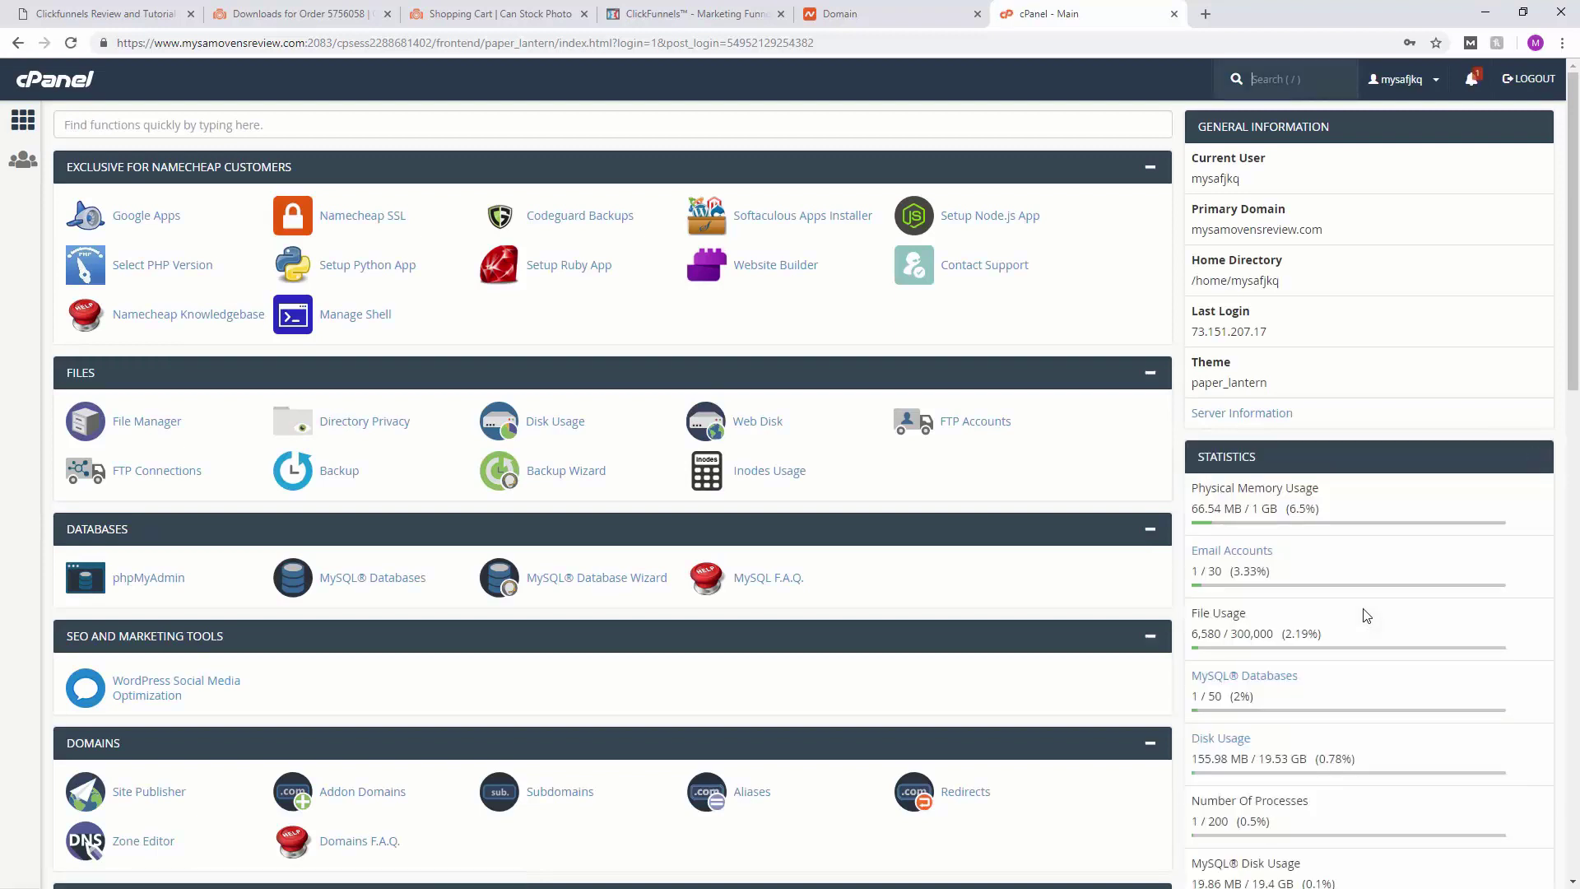
Find the Domains section of the cPanel dashboard and open the Zone Editor
scroll(868, 585, "down", 1)
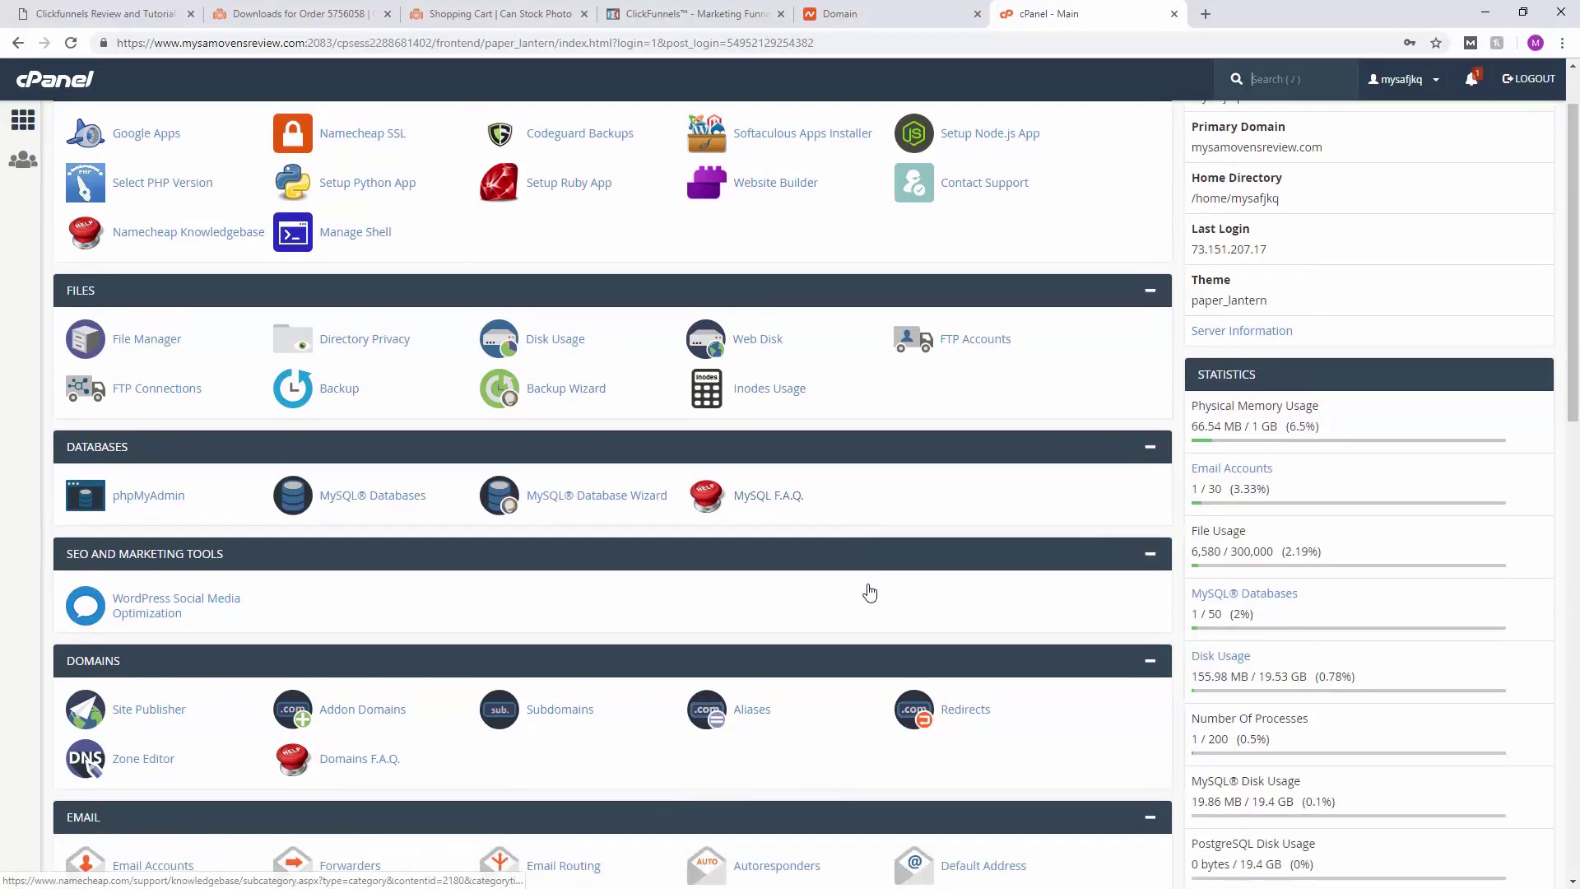
scroll(869, 591, "down", 2)
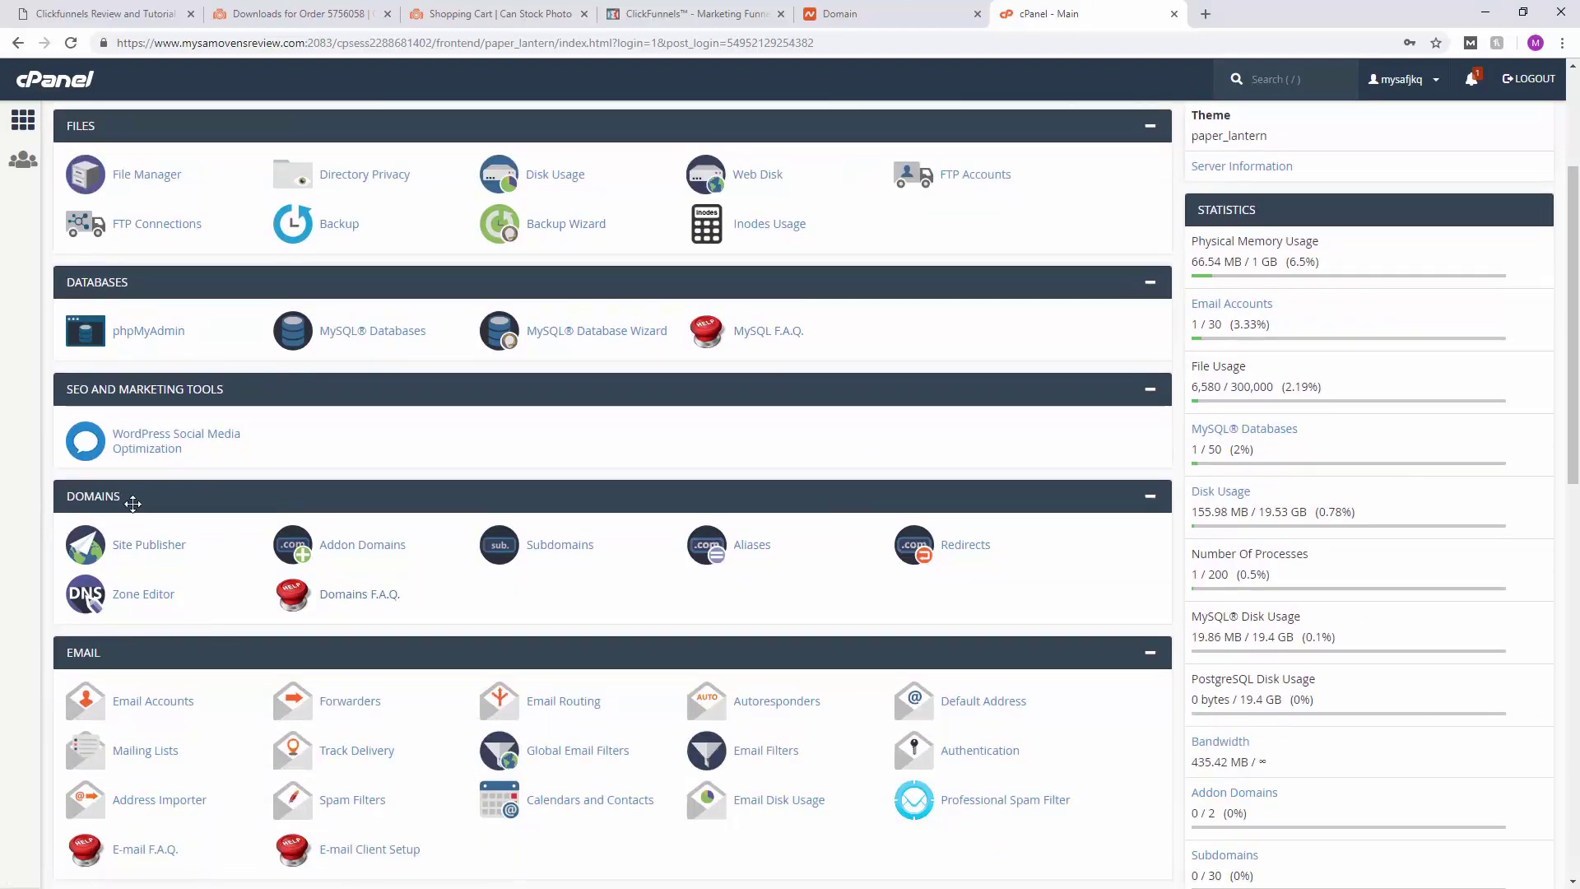
scroll(251, 571, "up", 1)
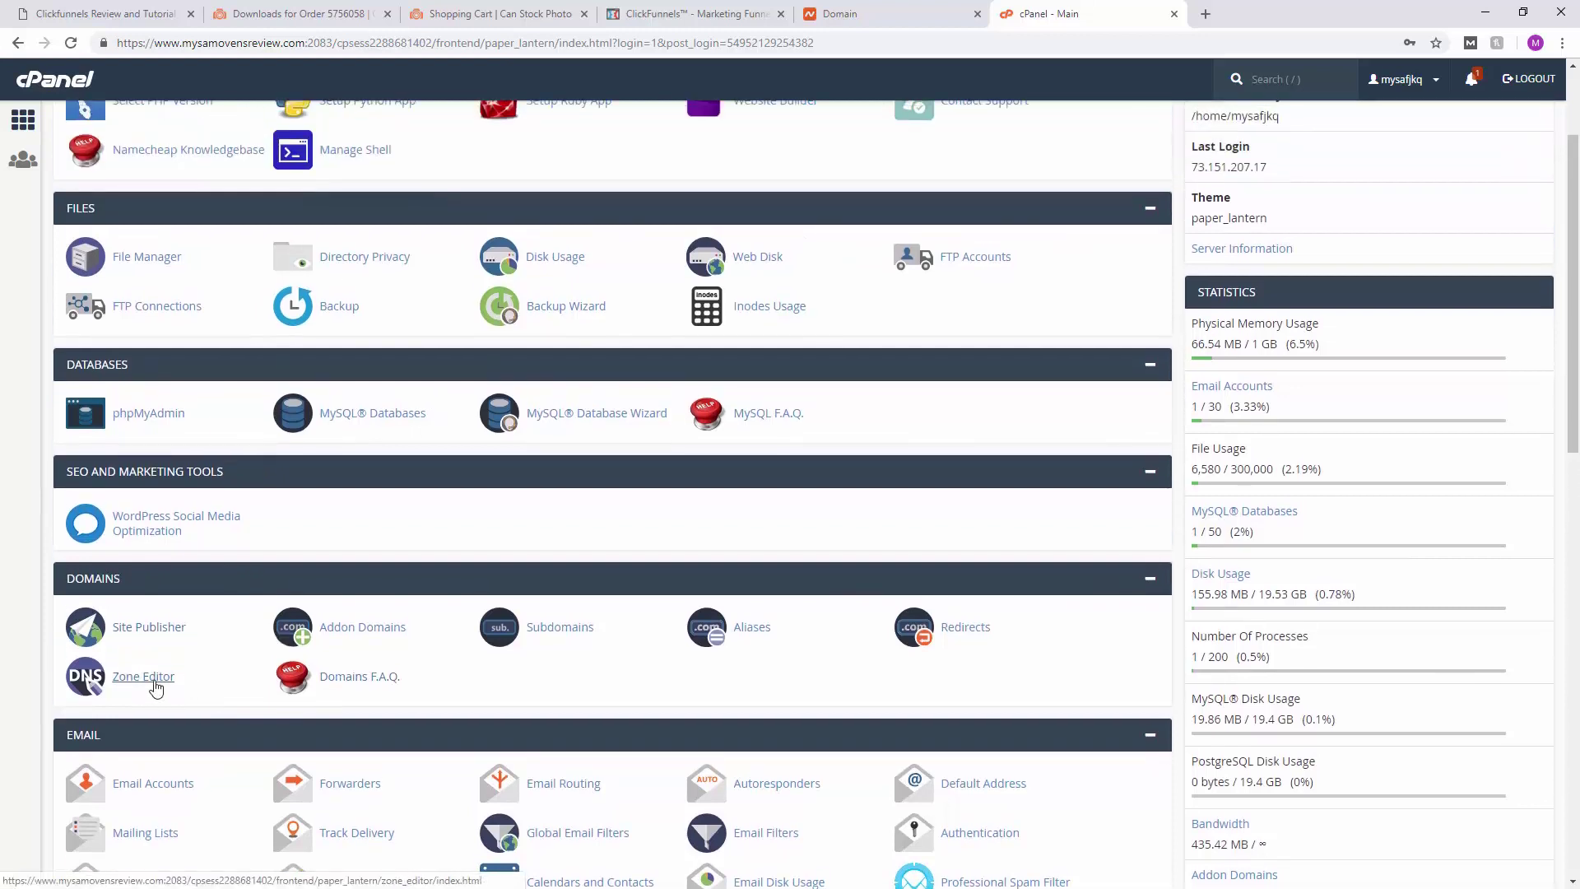
left_click(143, 676)
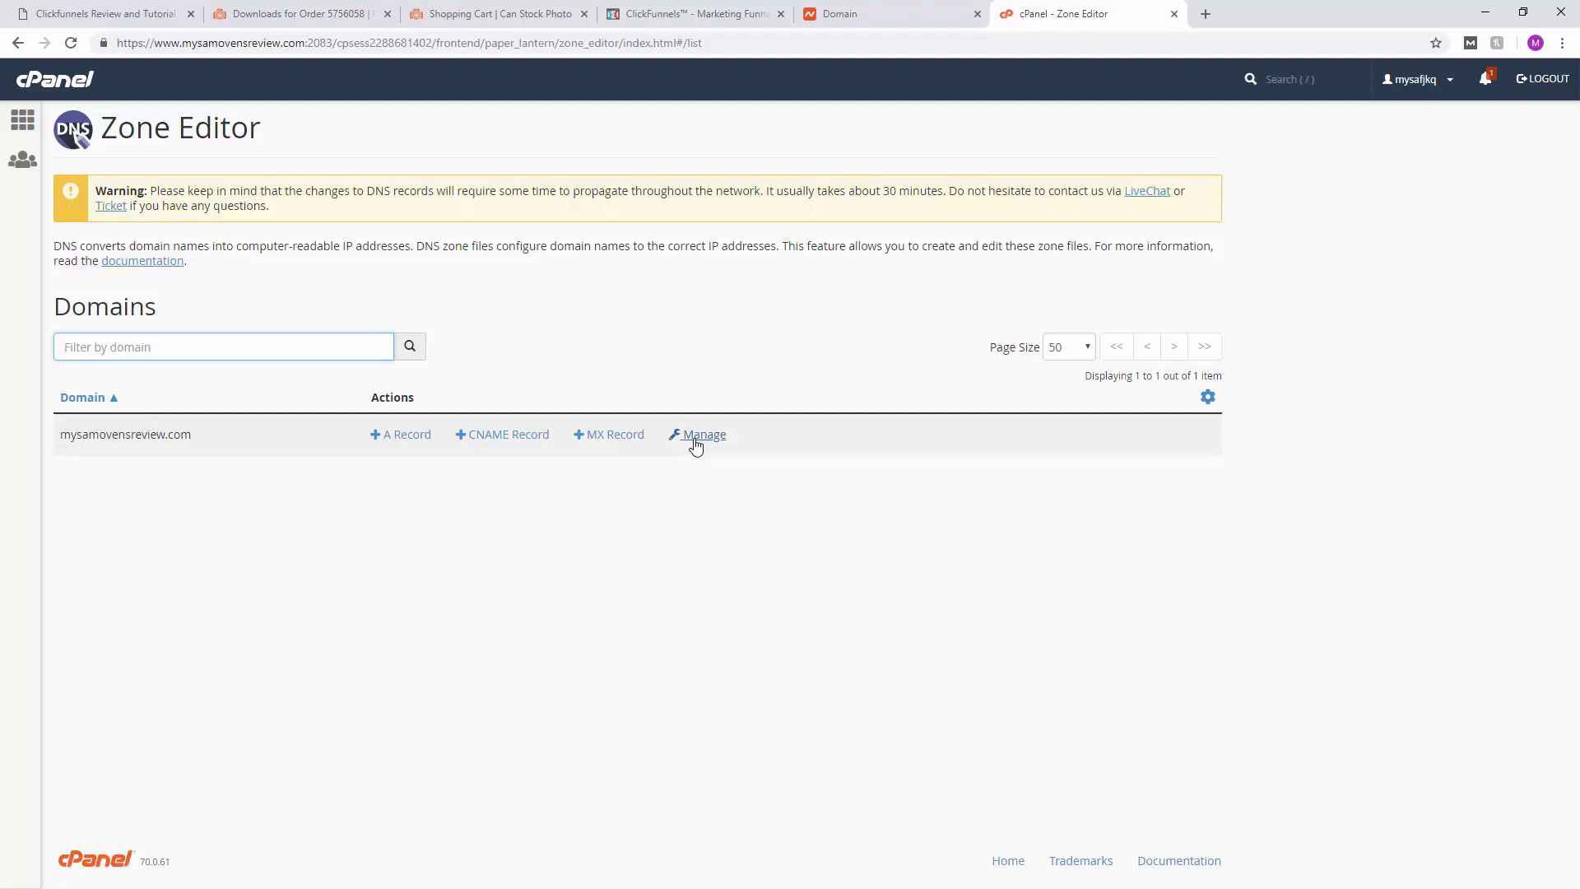
Manage mysamovensreview.com's zone records and add a blank CNAME record entry
left_click(695, 440)
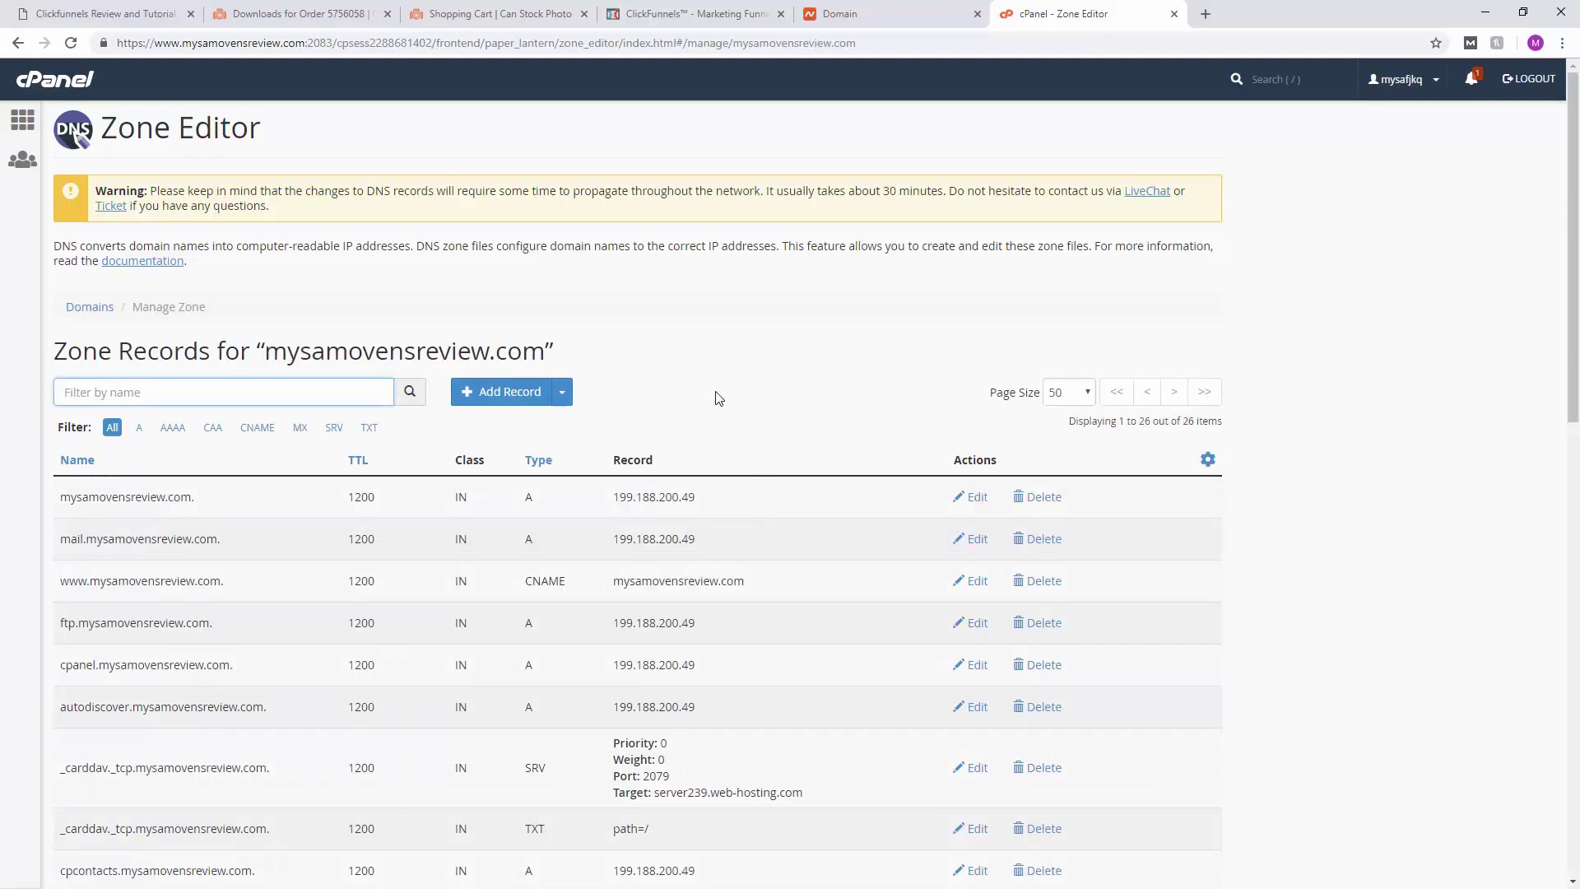
left_click(563, 394)
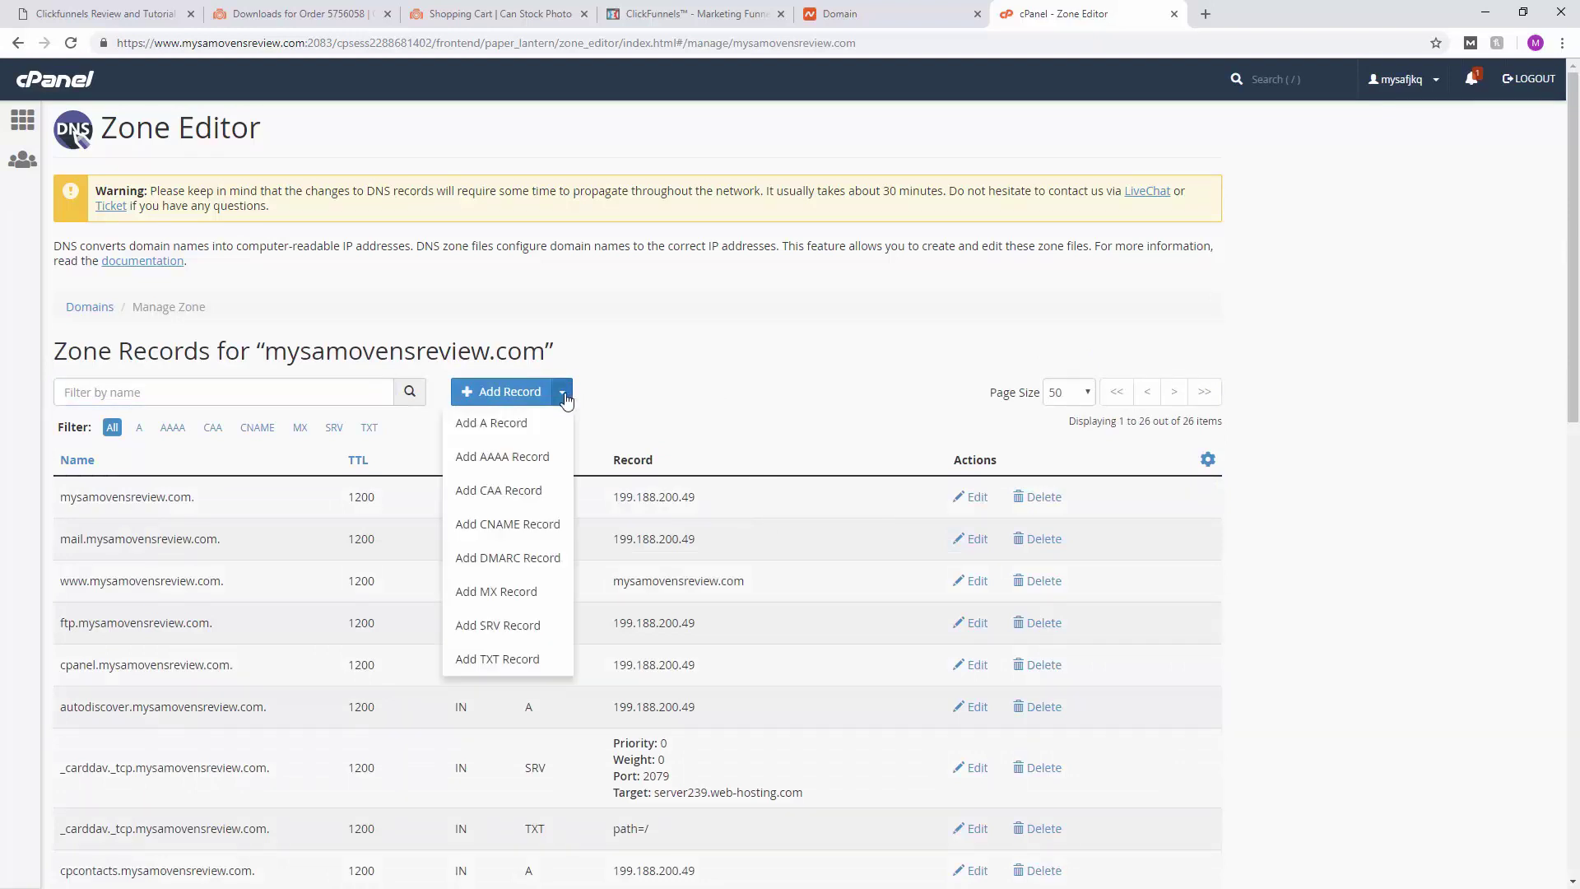
left_click(547, 526)
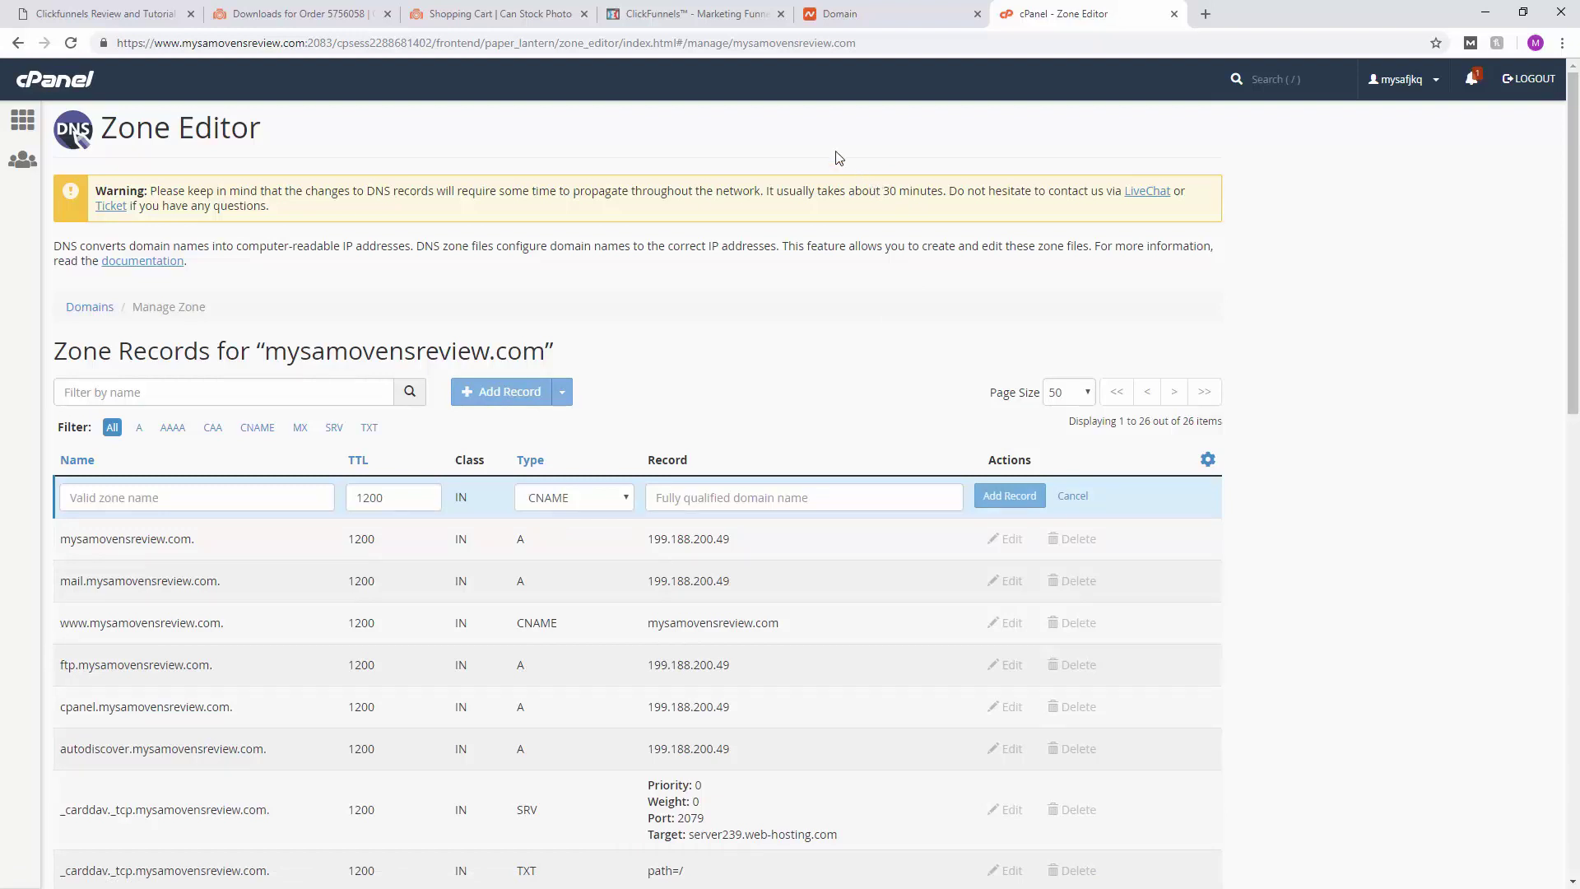
Copy target.clickfunnels.com from the ClickFunnels instructions and return to the cPanel tab
left_click(713, 20)
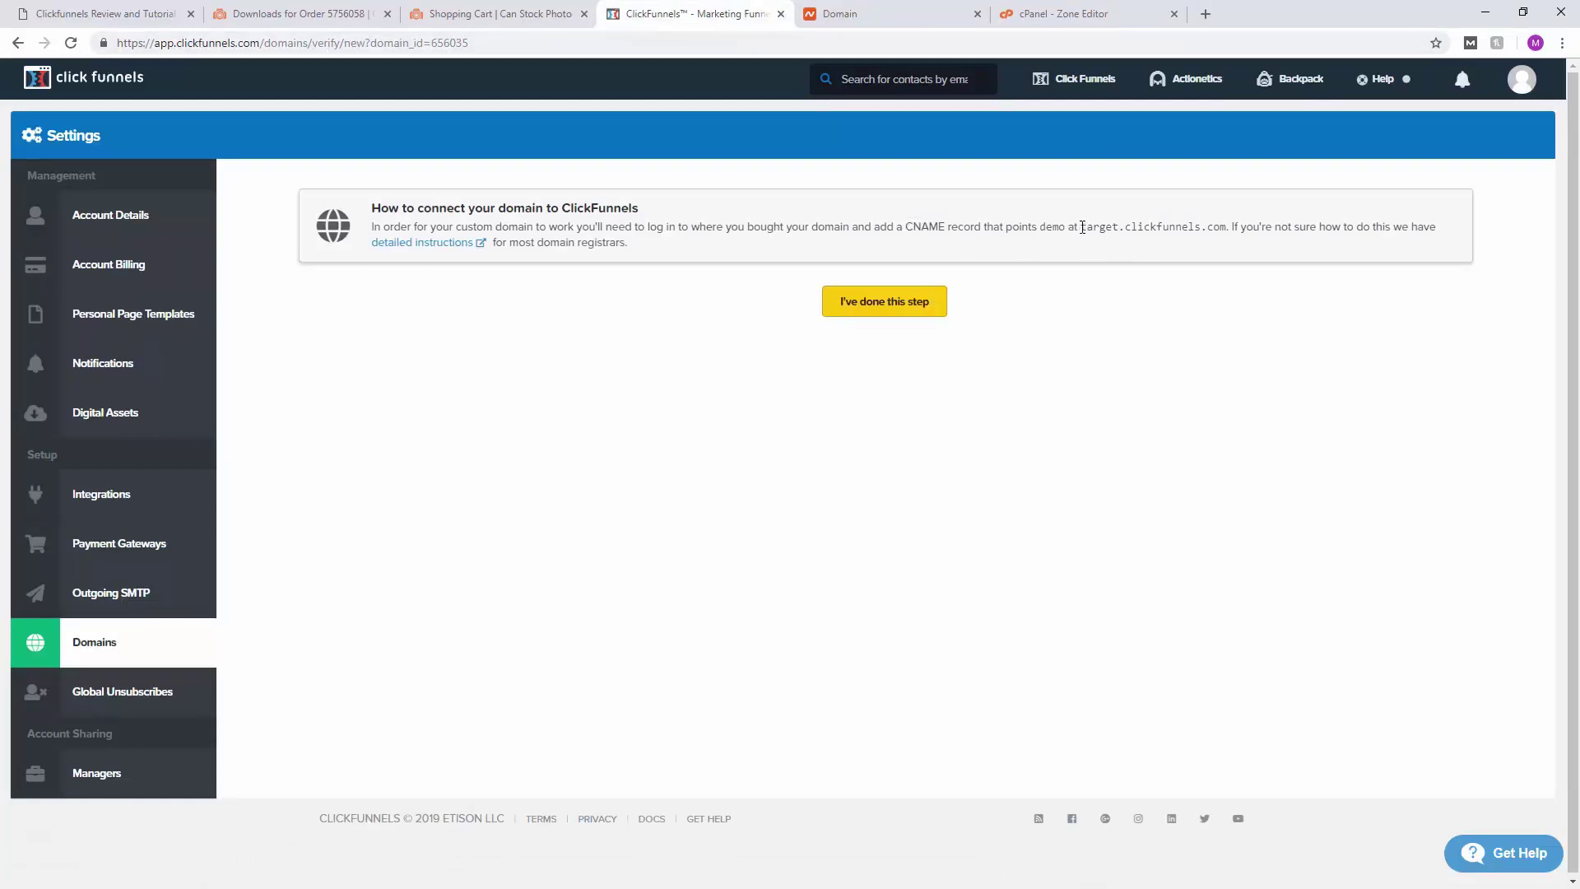
mouse_move(1080, 228)
left_mouse_down()
mouse_move(1223, 227)
mouse_move(1082, 227)
left_mouse_up()
right_click(1124, 229)
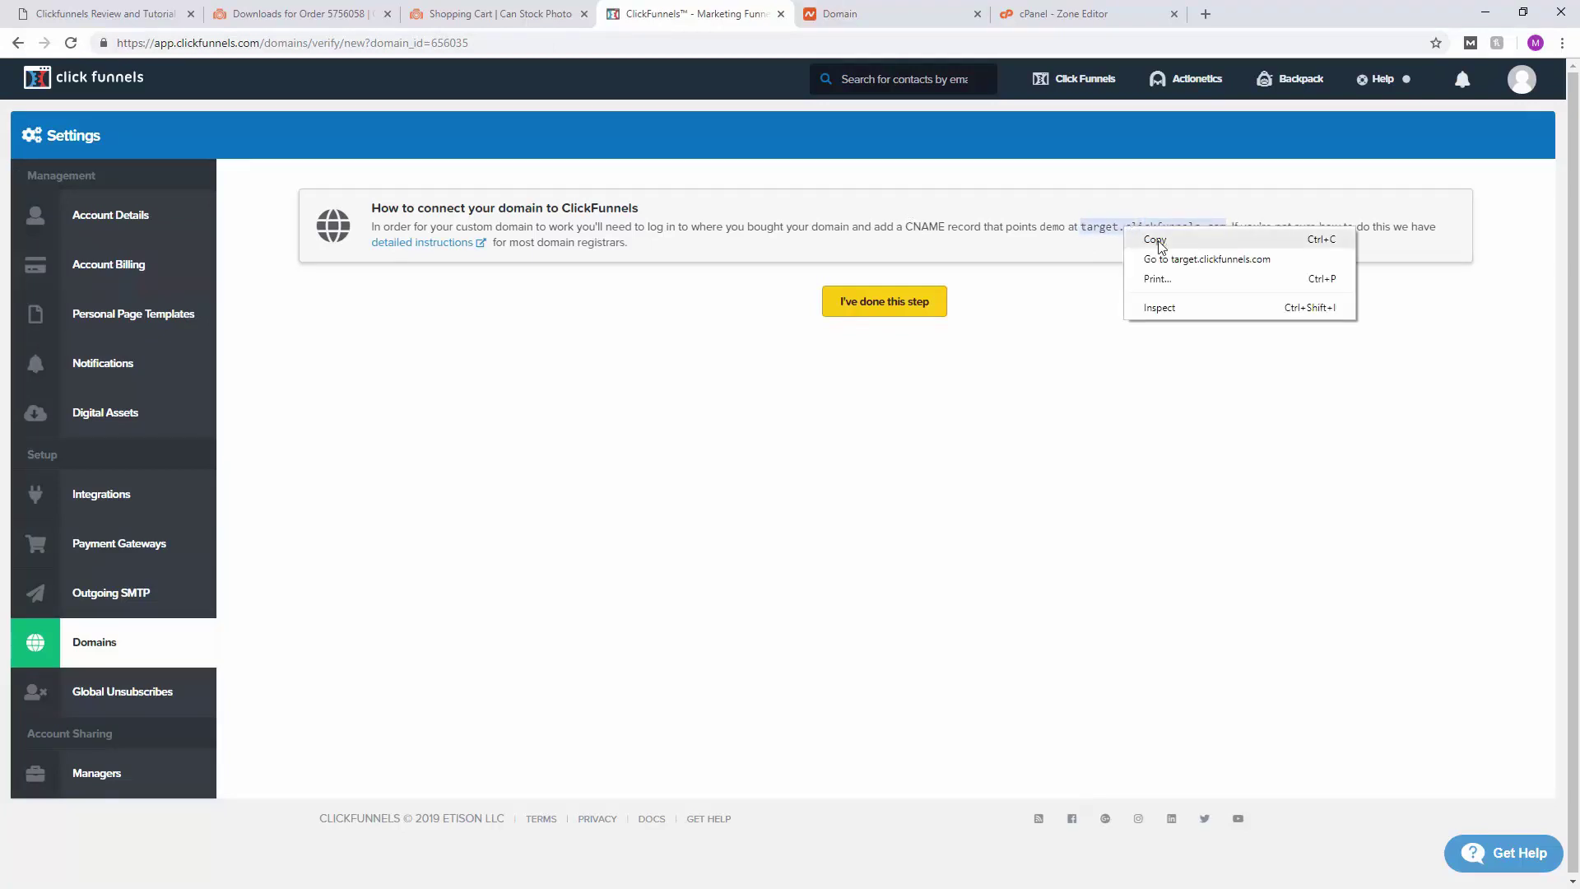
left_click(1155, 240)
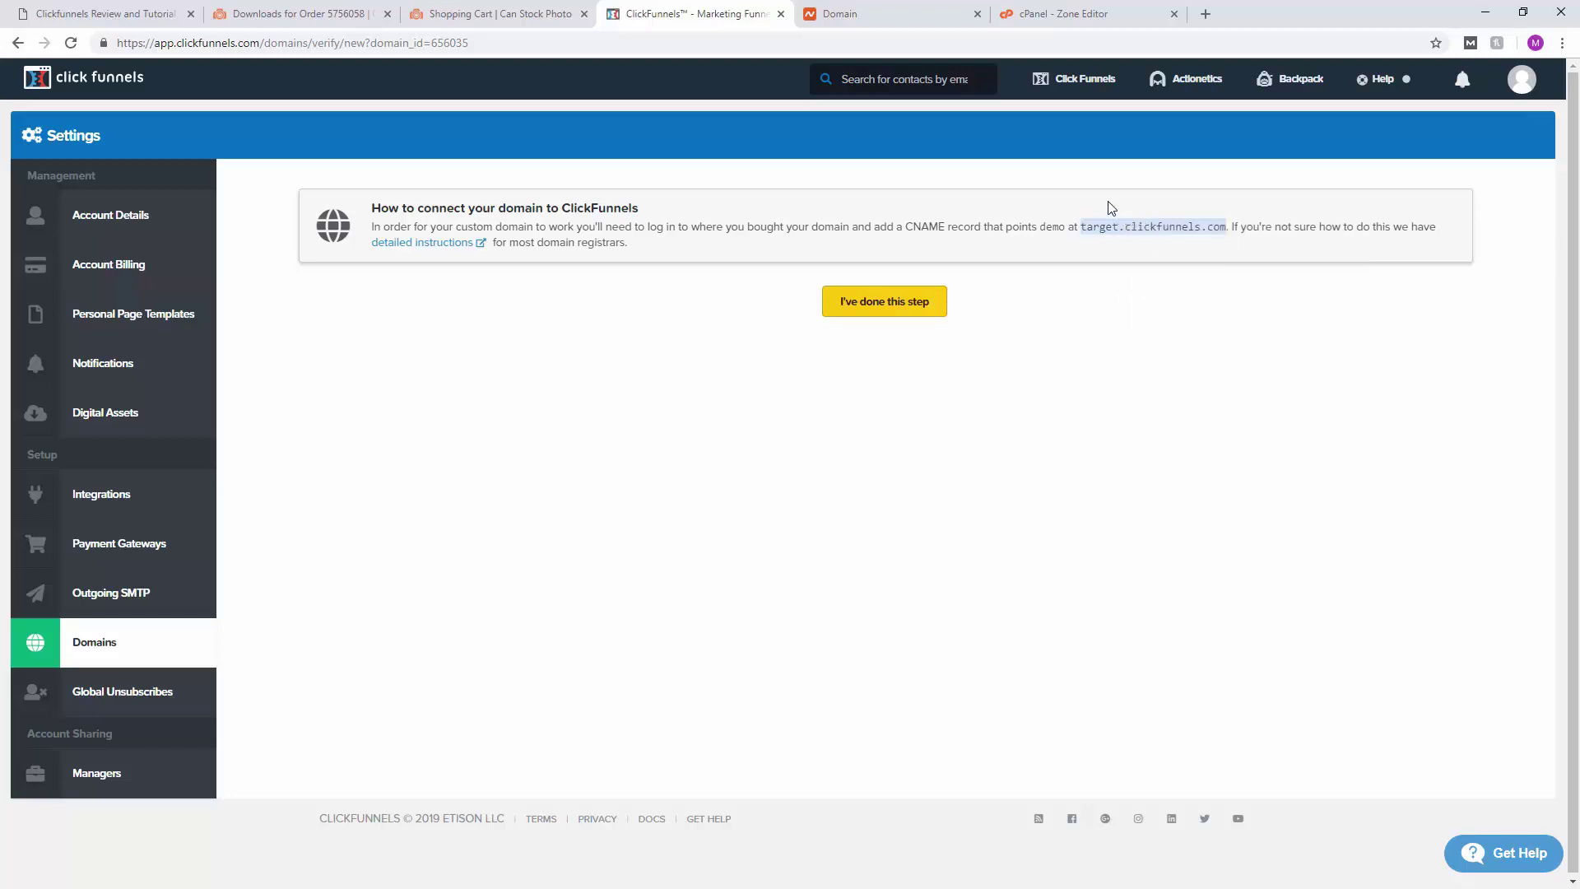
left_click(1056, 14)
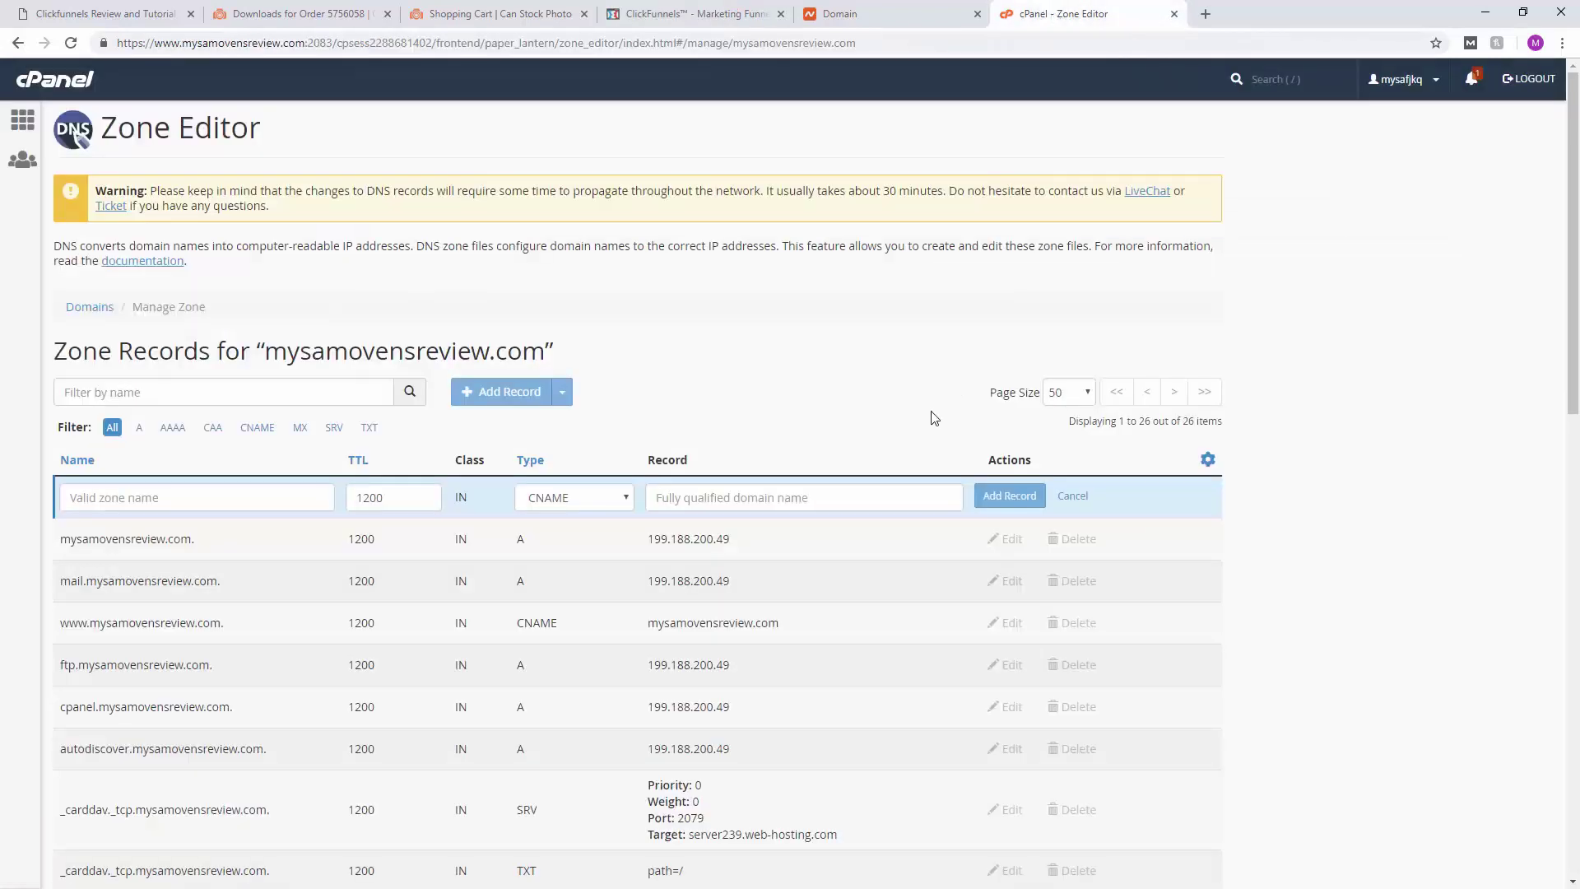
Save a CNAME record named demo that points to target.clickfunnels.com
left_click(847, 493)
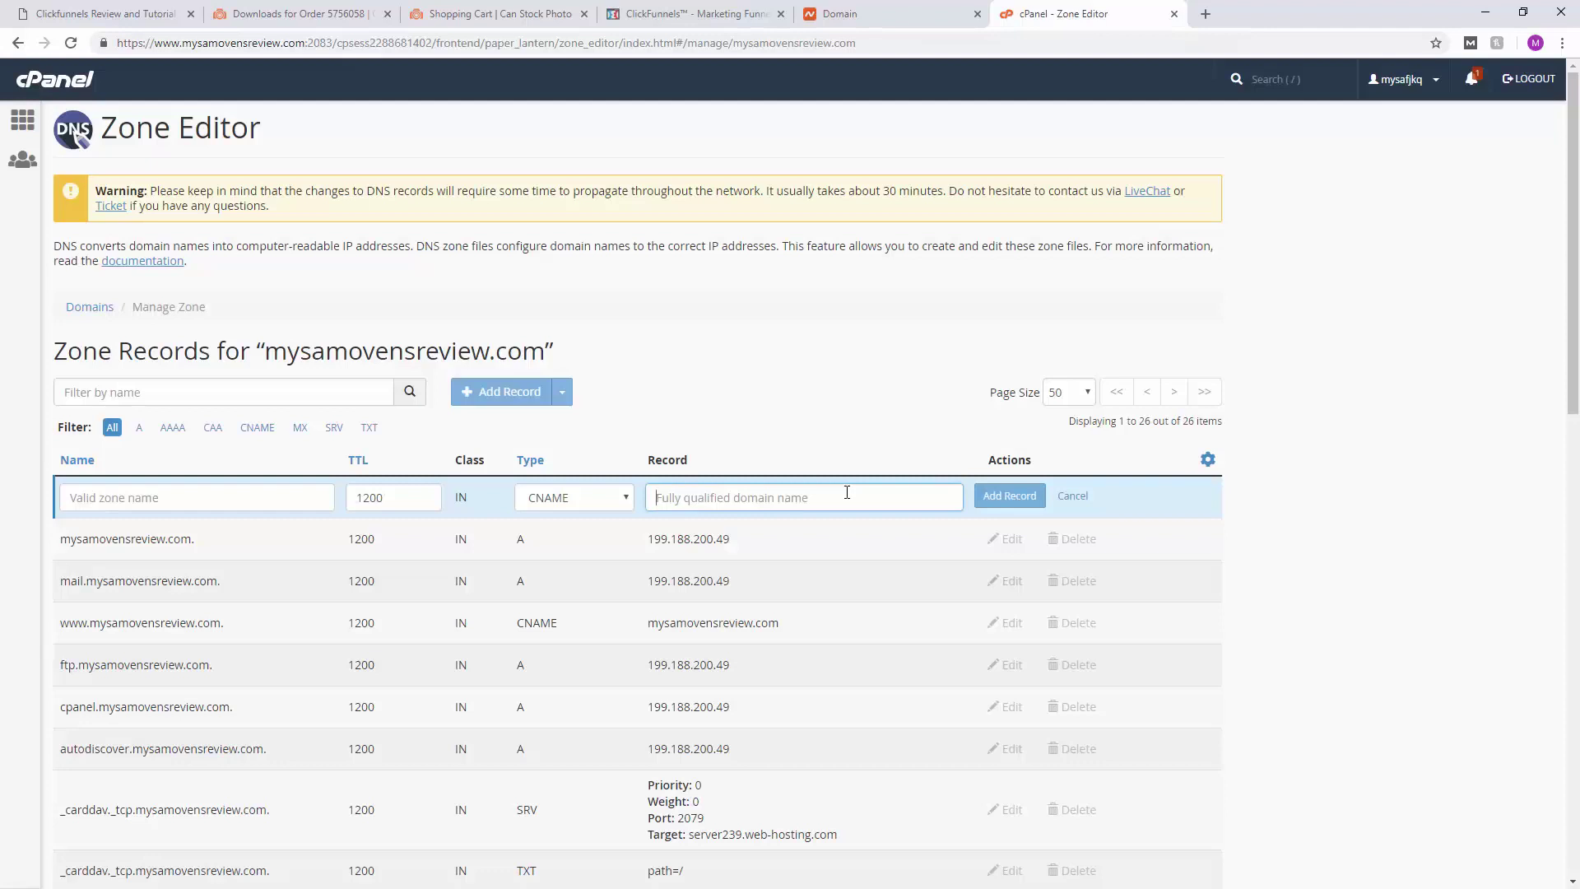
key("ctrl+v")
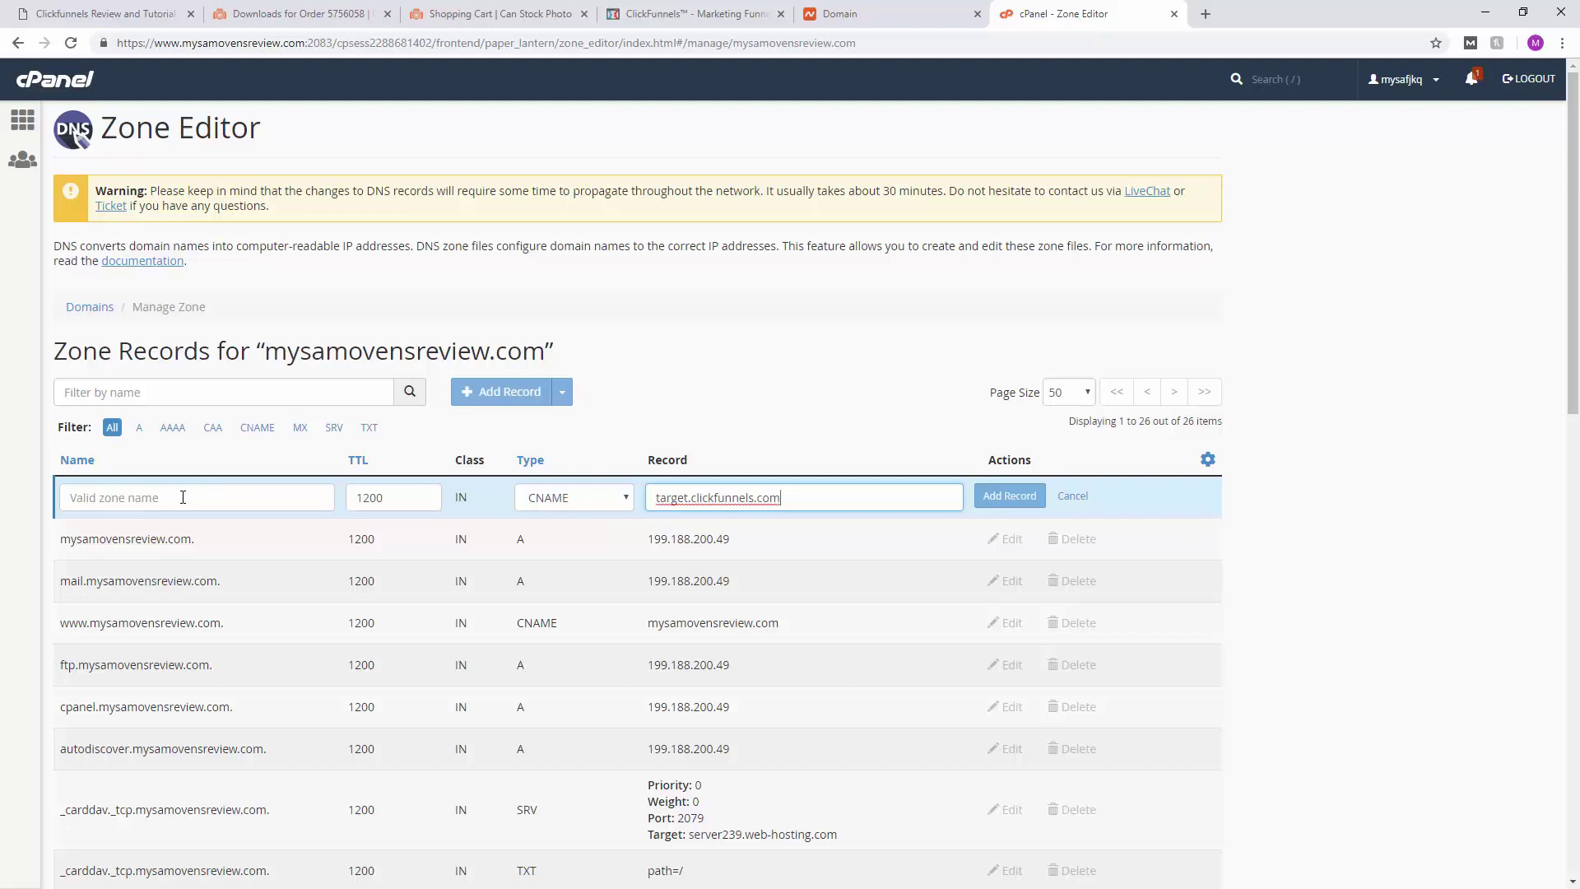
type("d")
key("BackSpace")
left_click(178, 498)
type("demo")
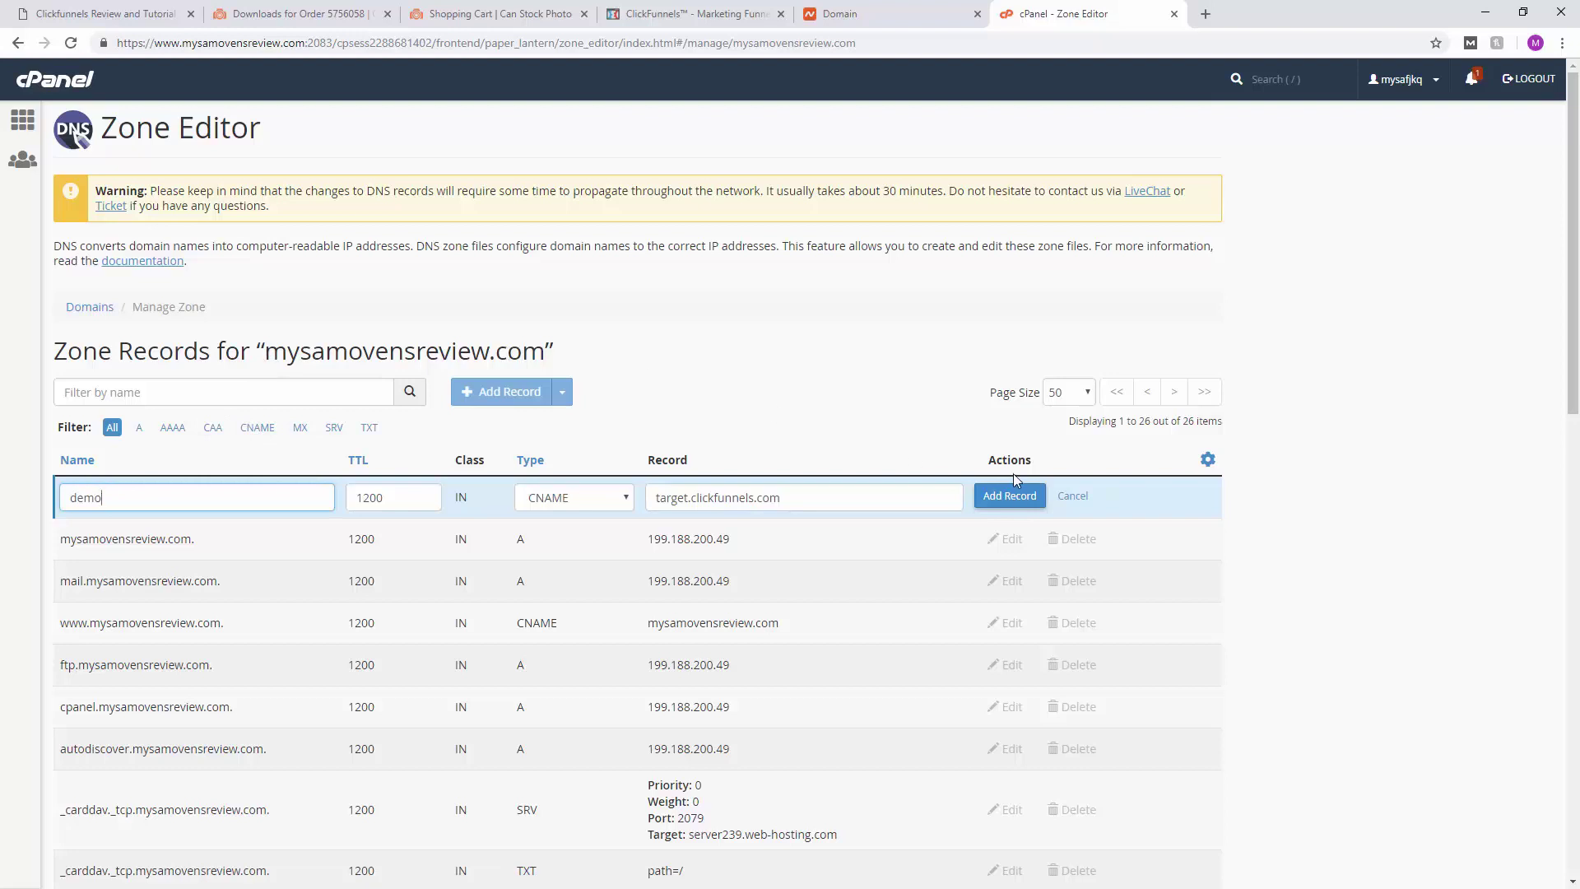
left_click(1012, 496)
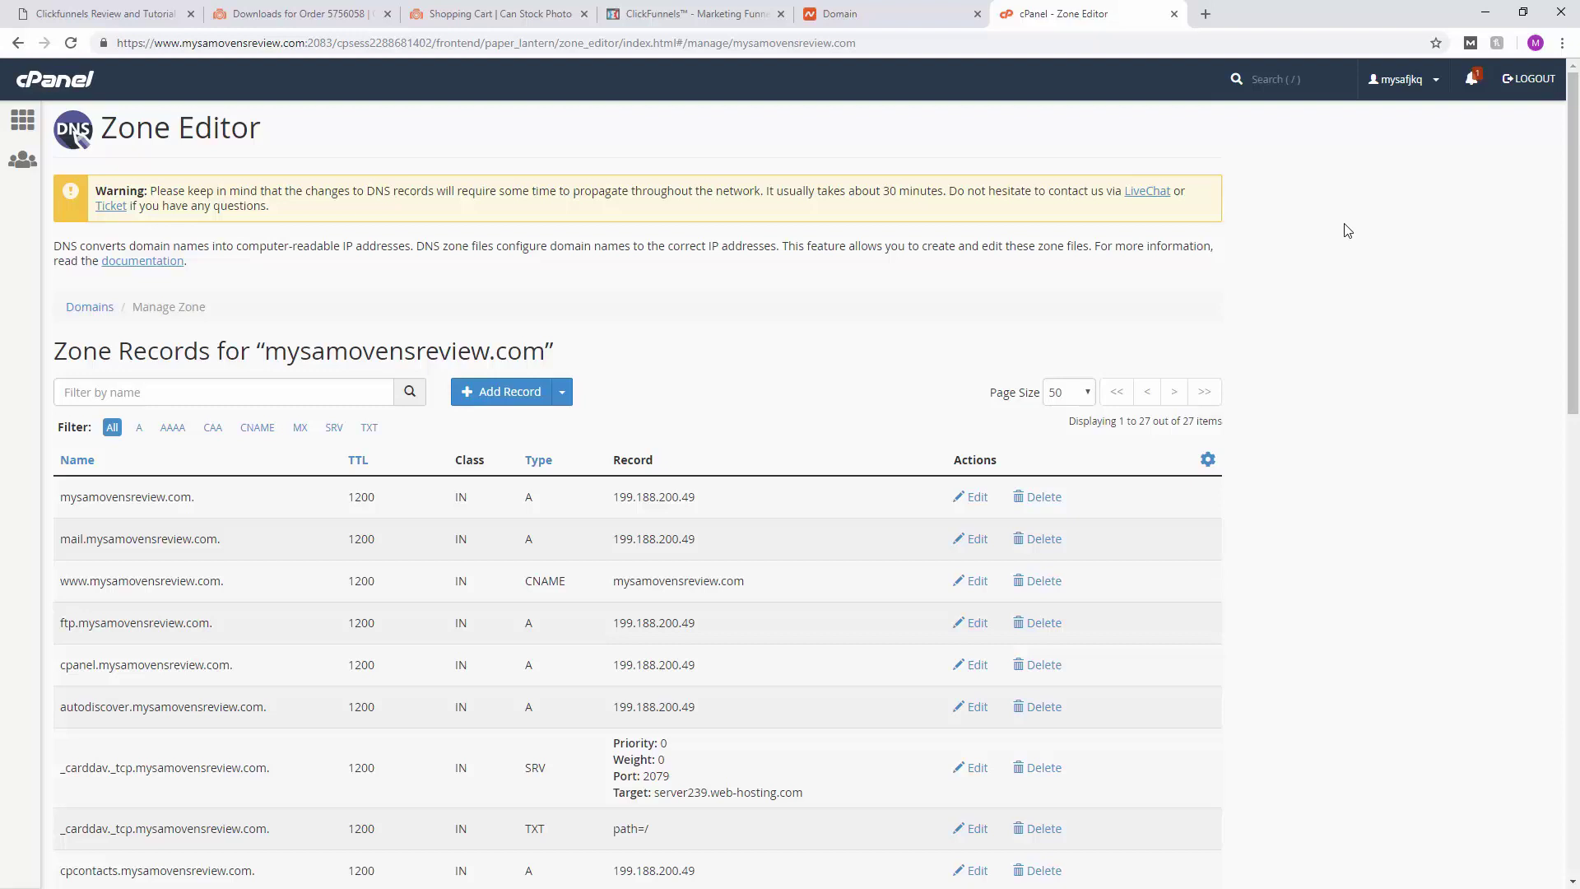
Confirm the CNAME step and associate demo.mysamovensreview.com with the Fragmentation funnel
left_click(686, 15)
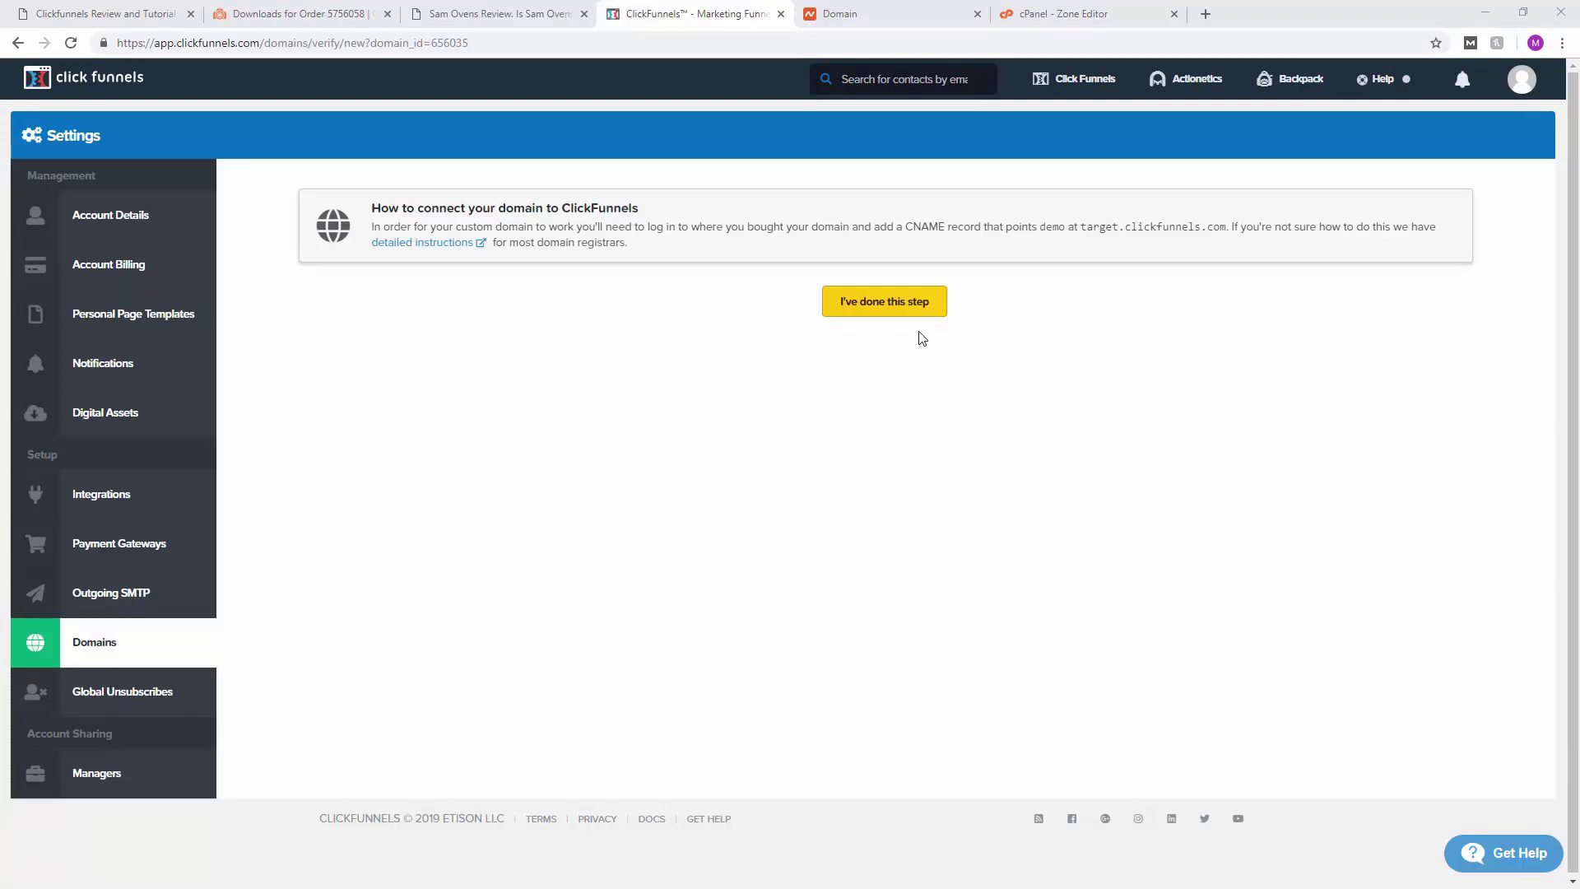
left_click(899, 308)
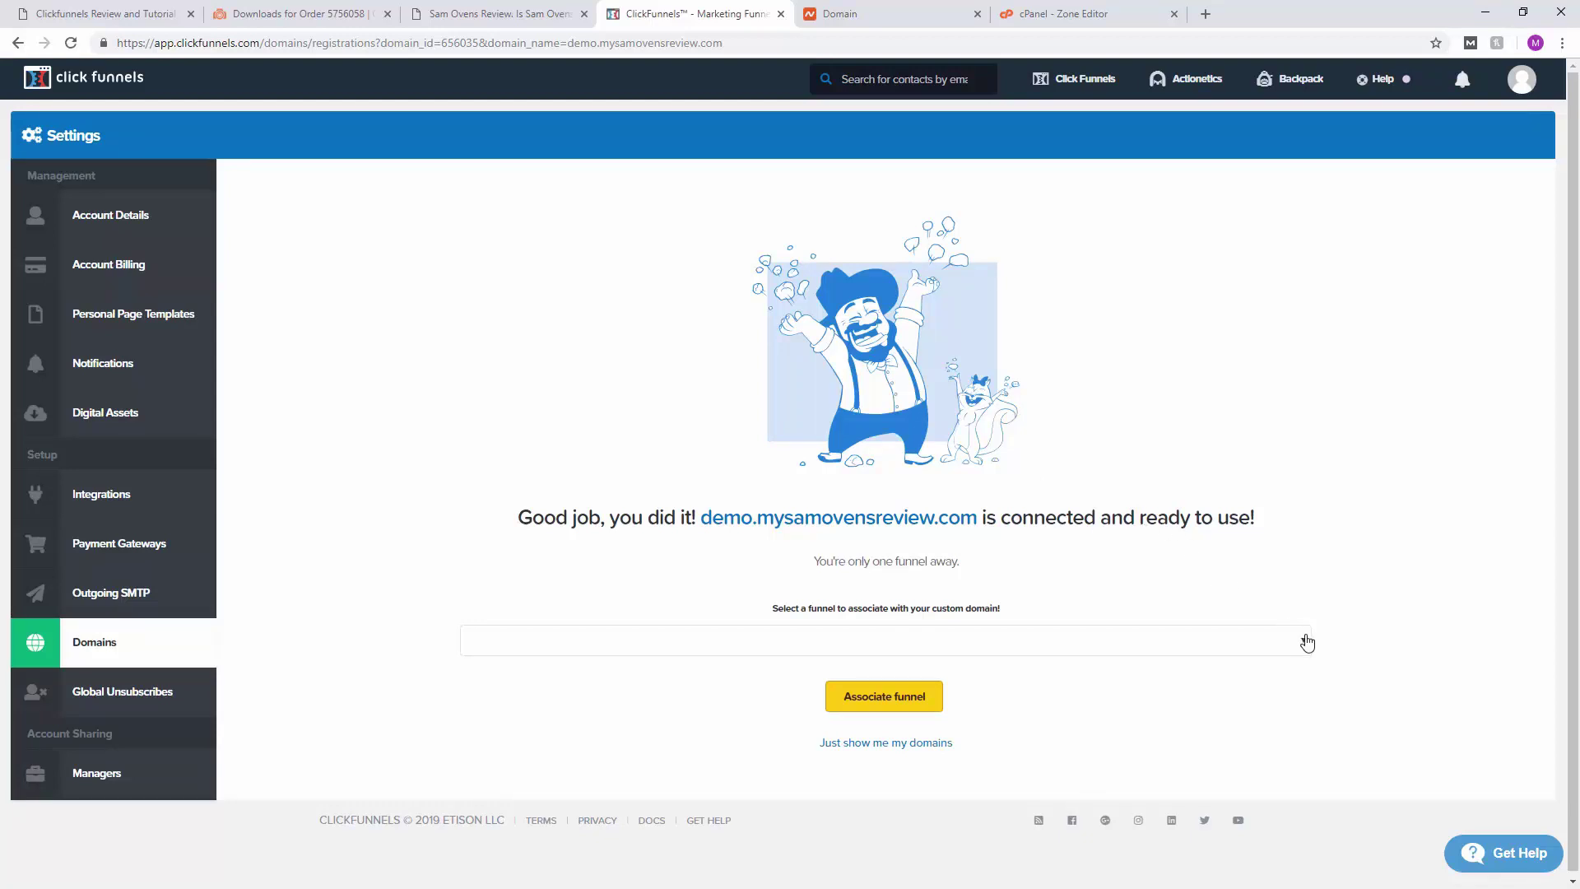
left_click(1308, 642)
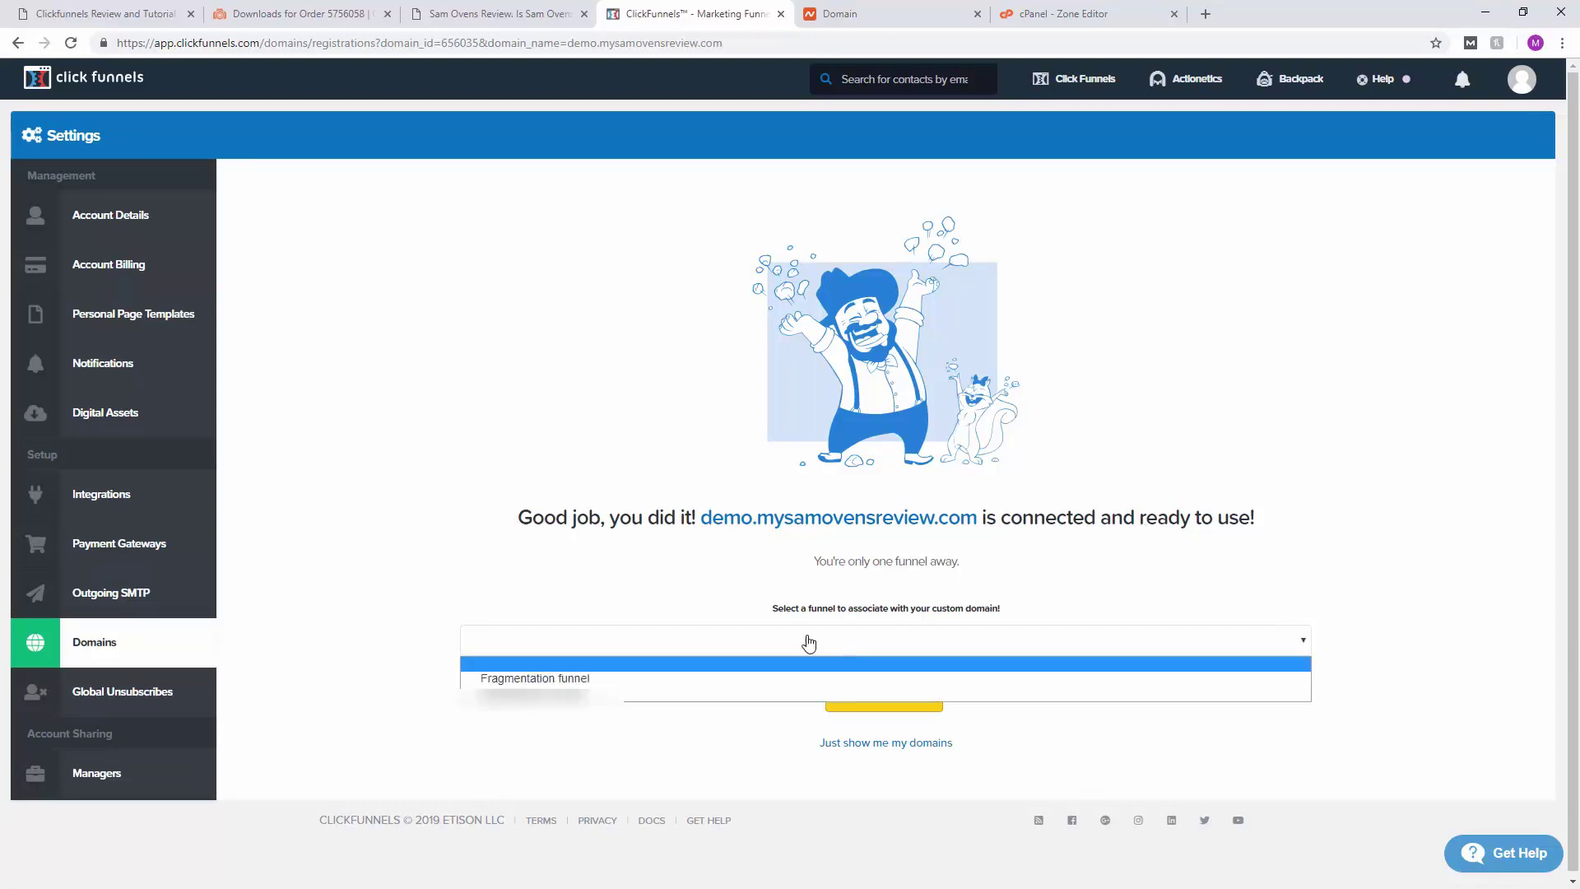
left_click(583, 680)
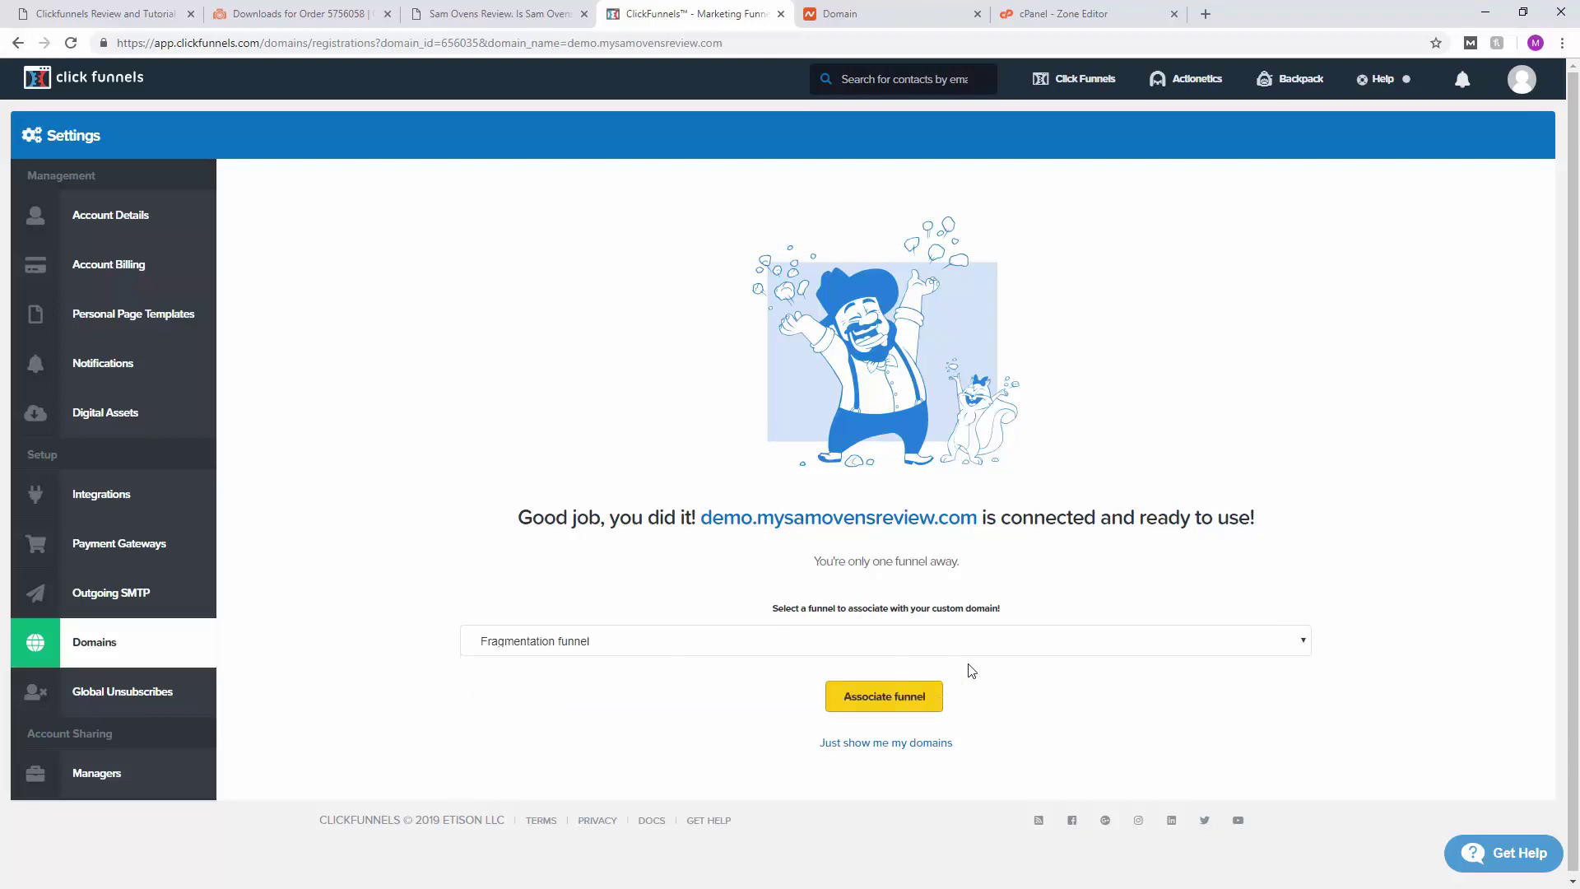
left_click(885, 700)
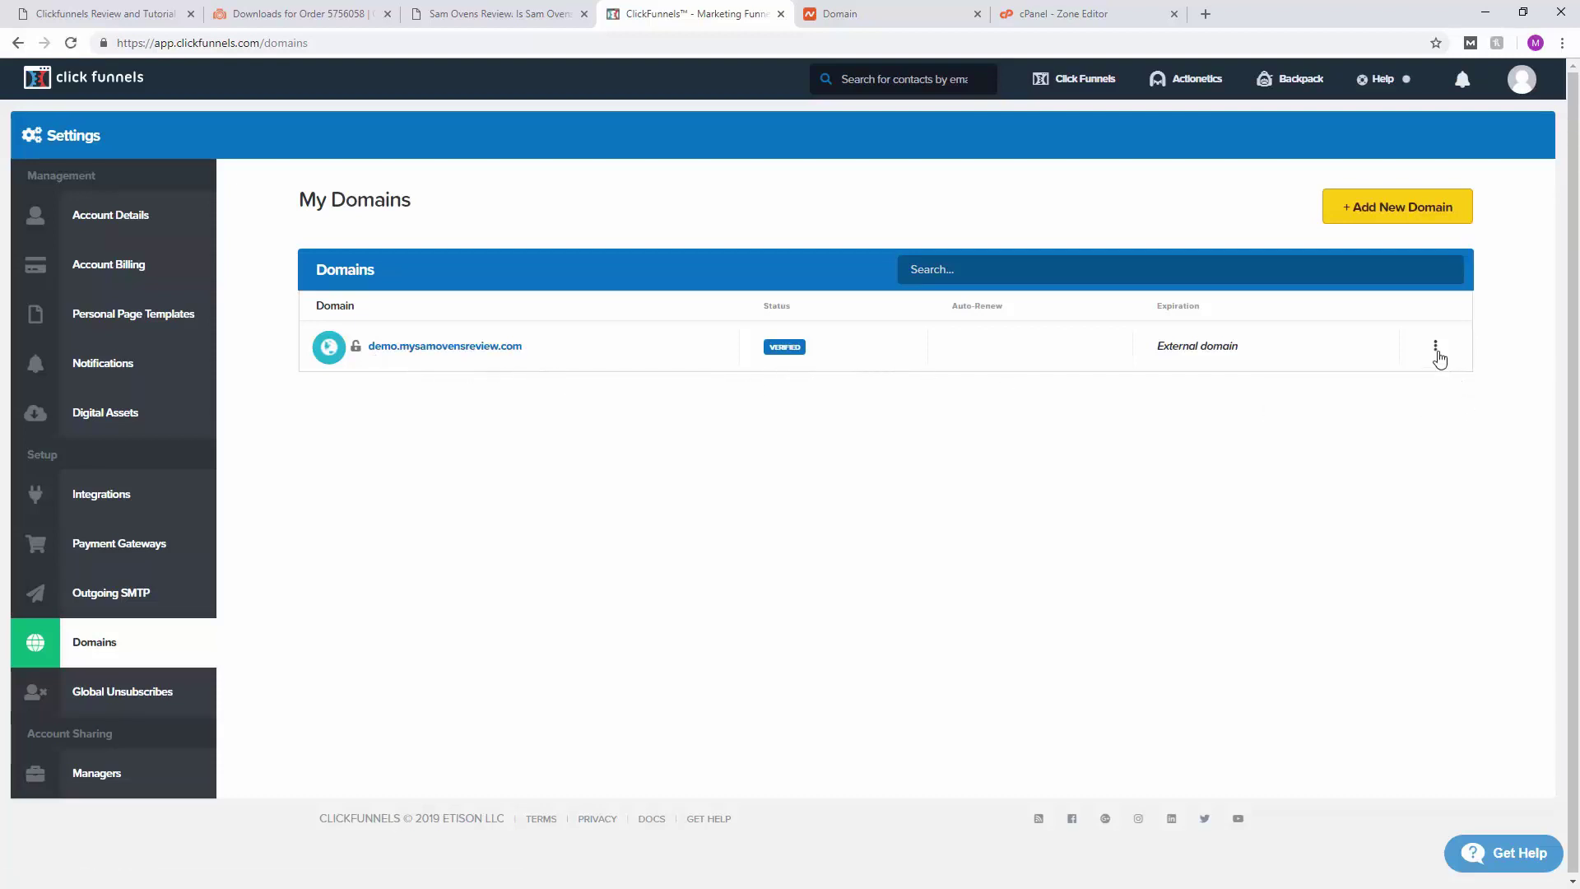
Save Fragmentation funnel / 3. Schedule page as the demo domain's default root page
left_click(1436, 352)
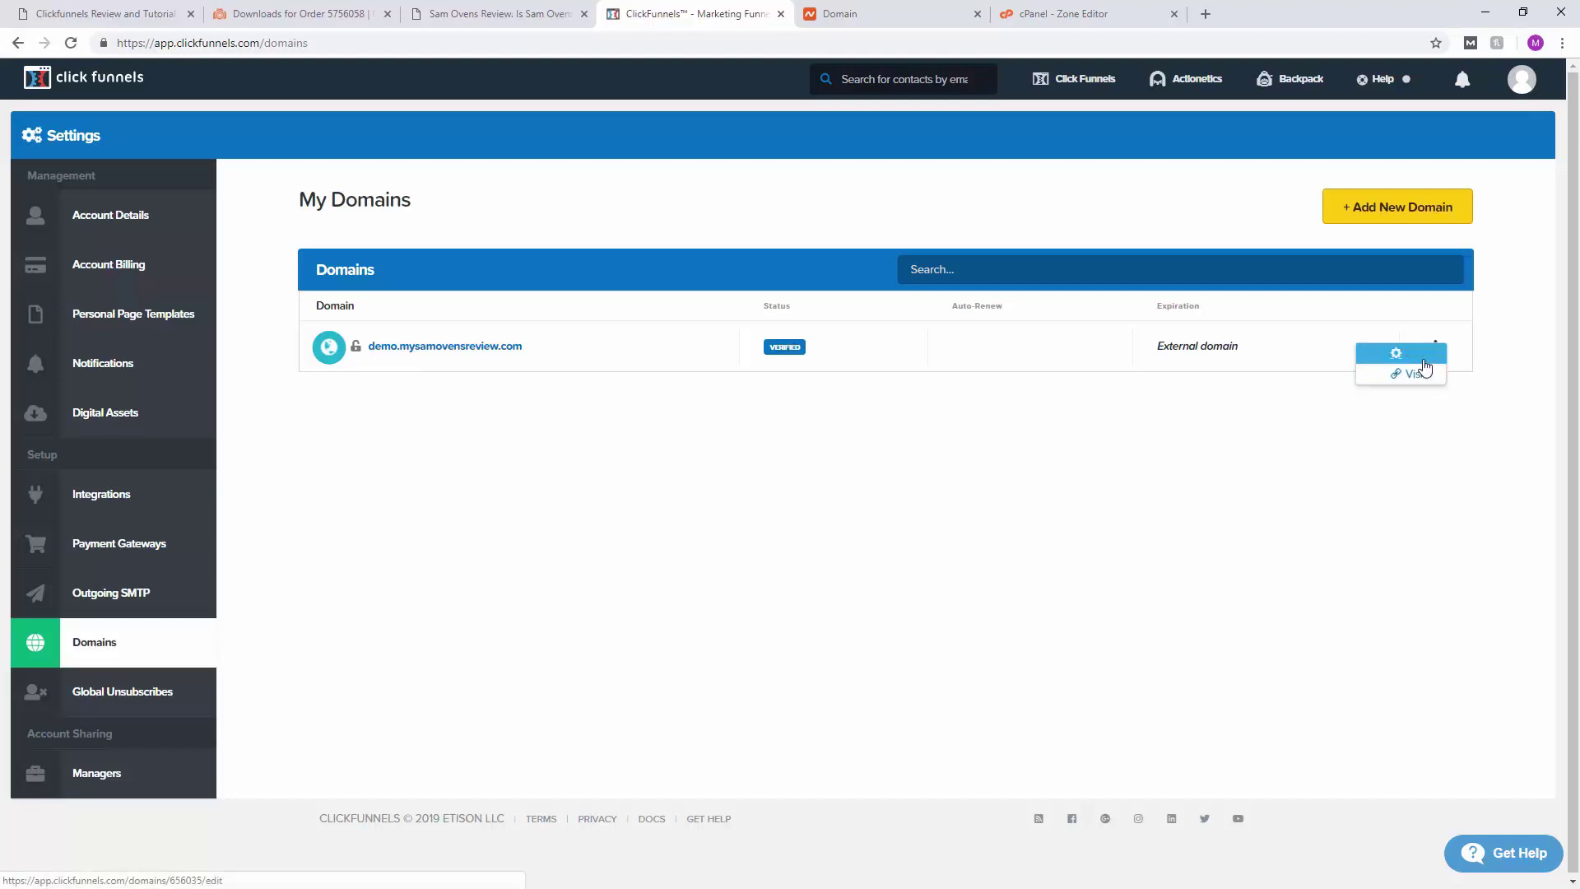
left_click(1424, 360)
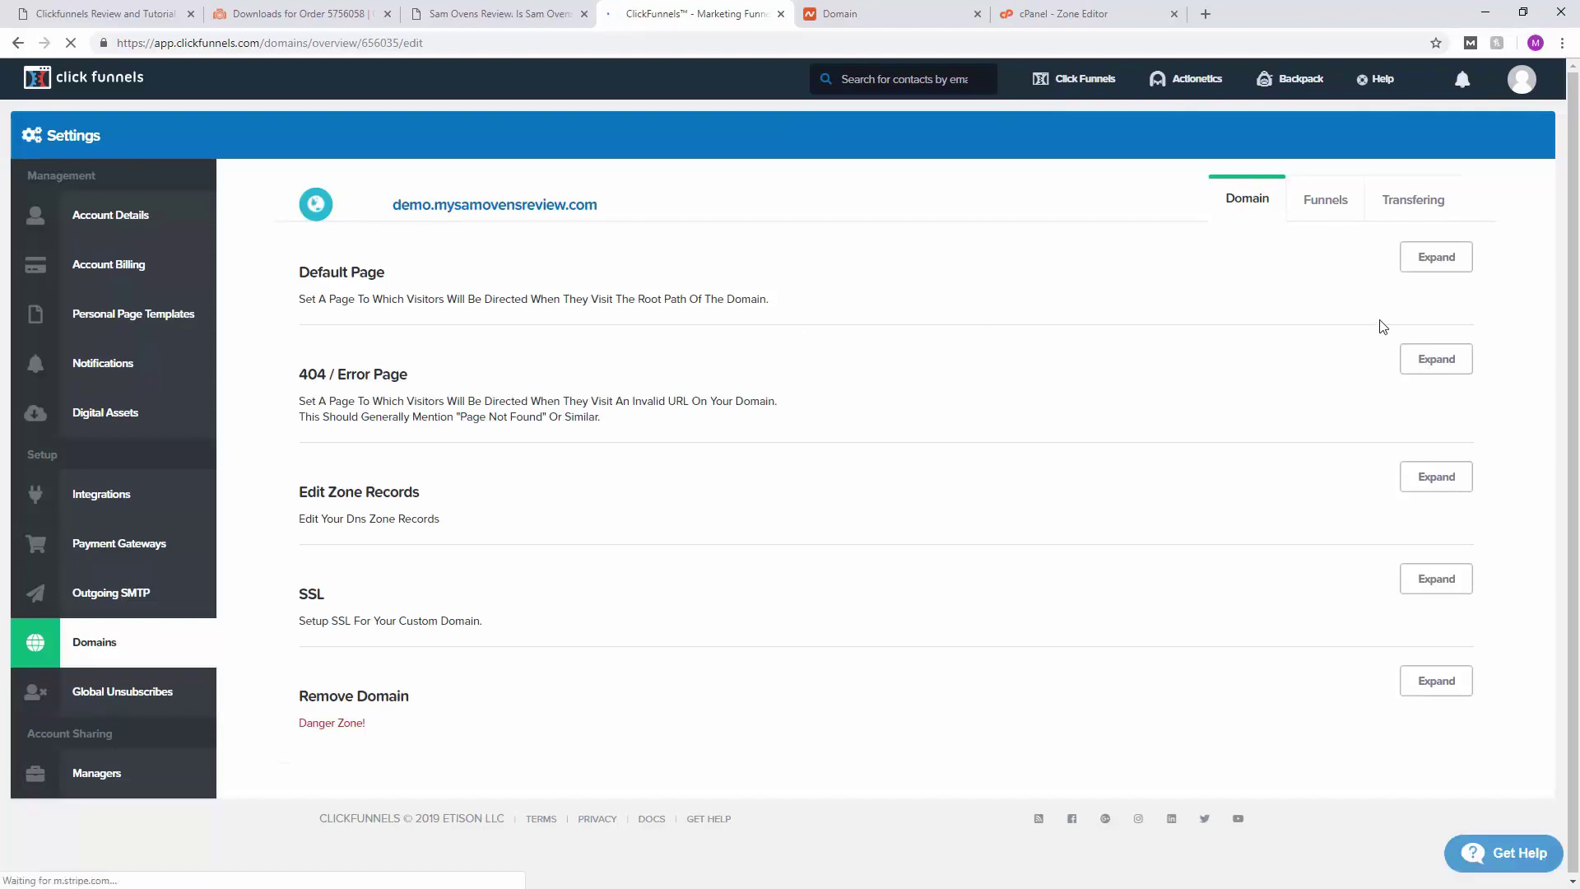
left_click(1435, 260)
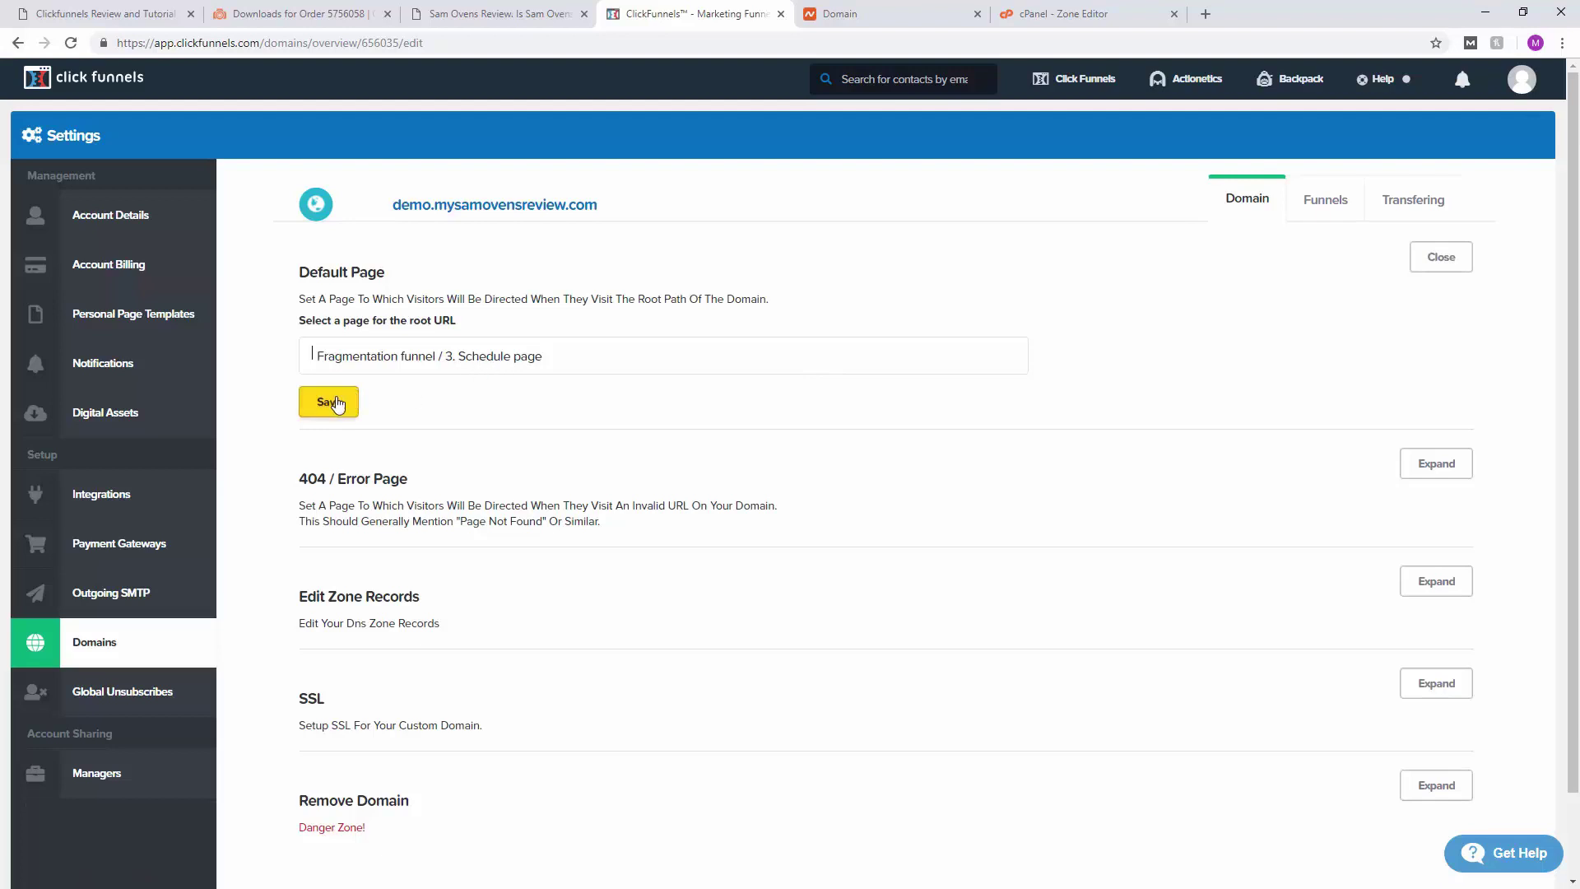
left_click(354, 400)
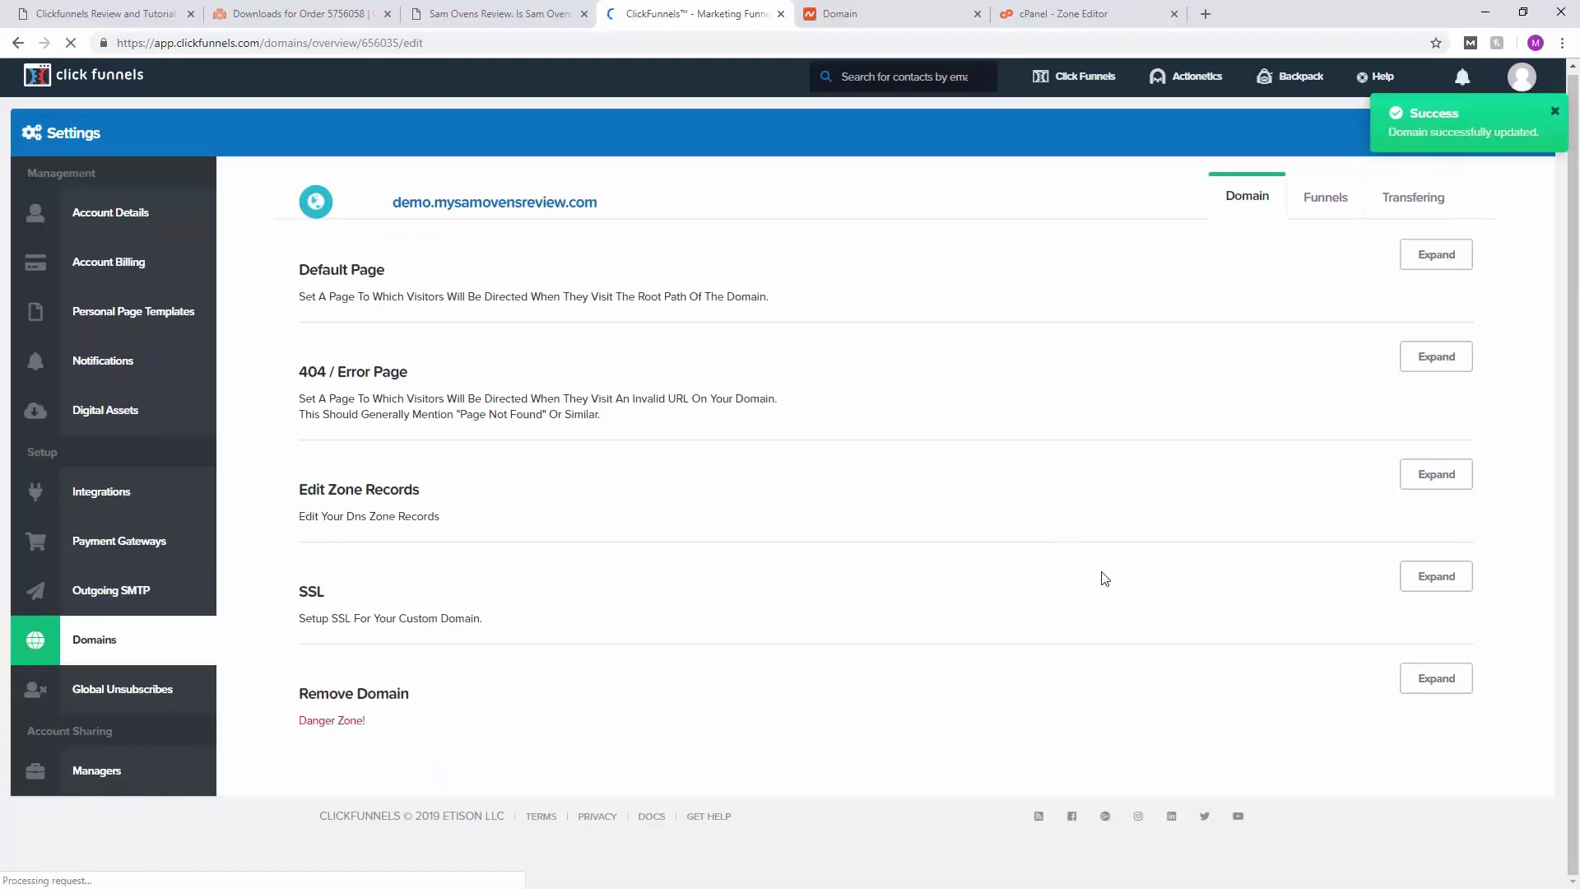
left_click(1433, 586)
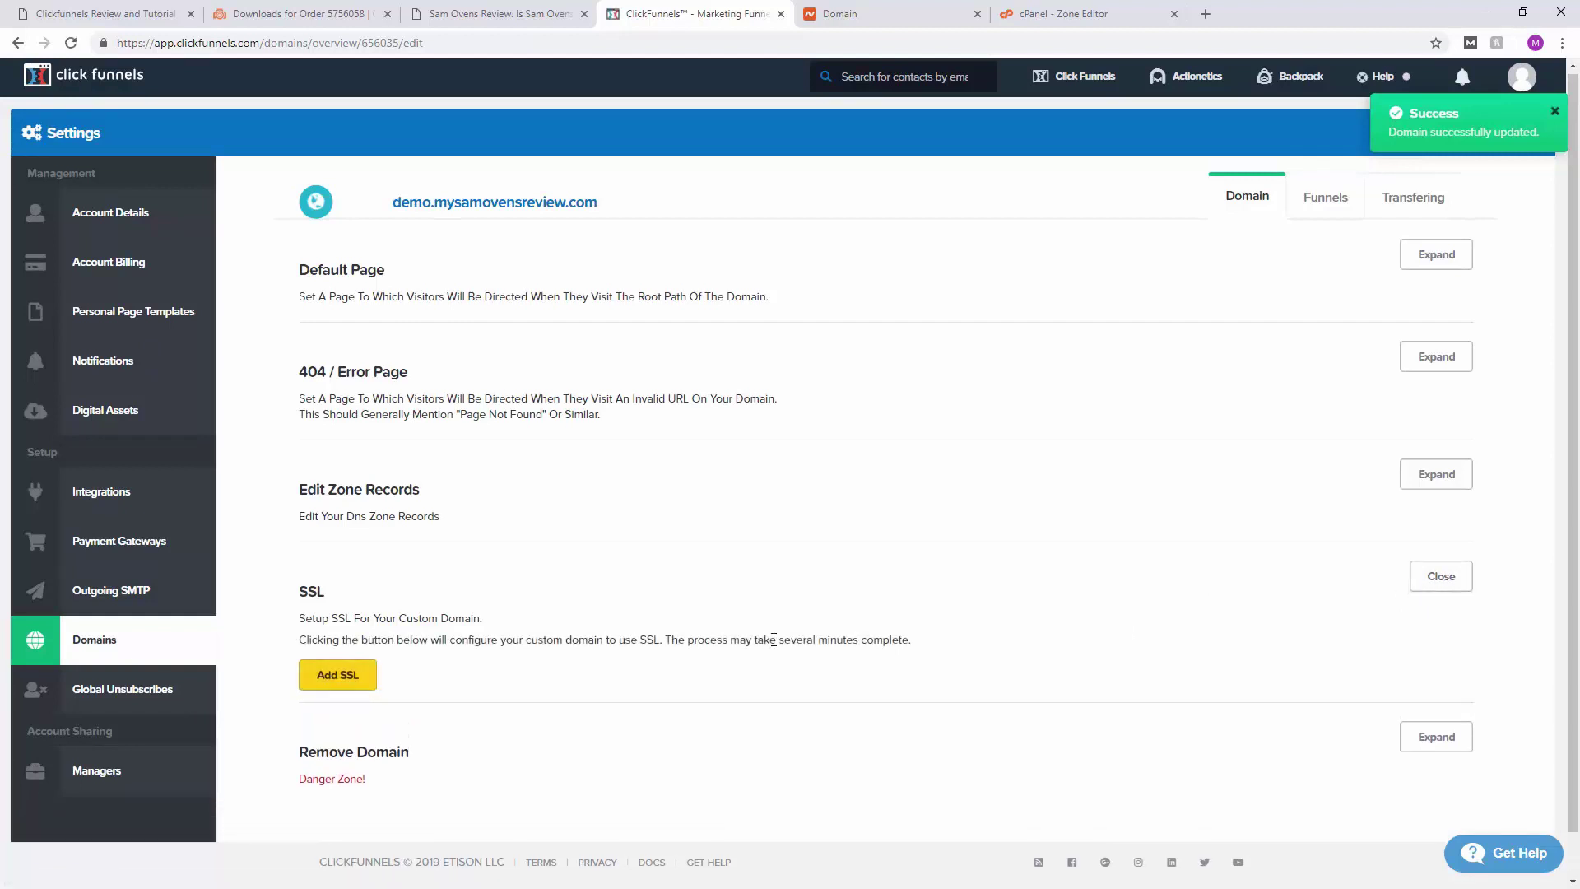
Add SSL for demo.mysamovensreview.com, then return to the Sam Ovens Review site tab
left_click(338, 677)
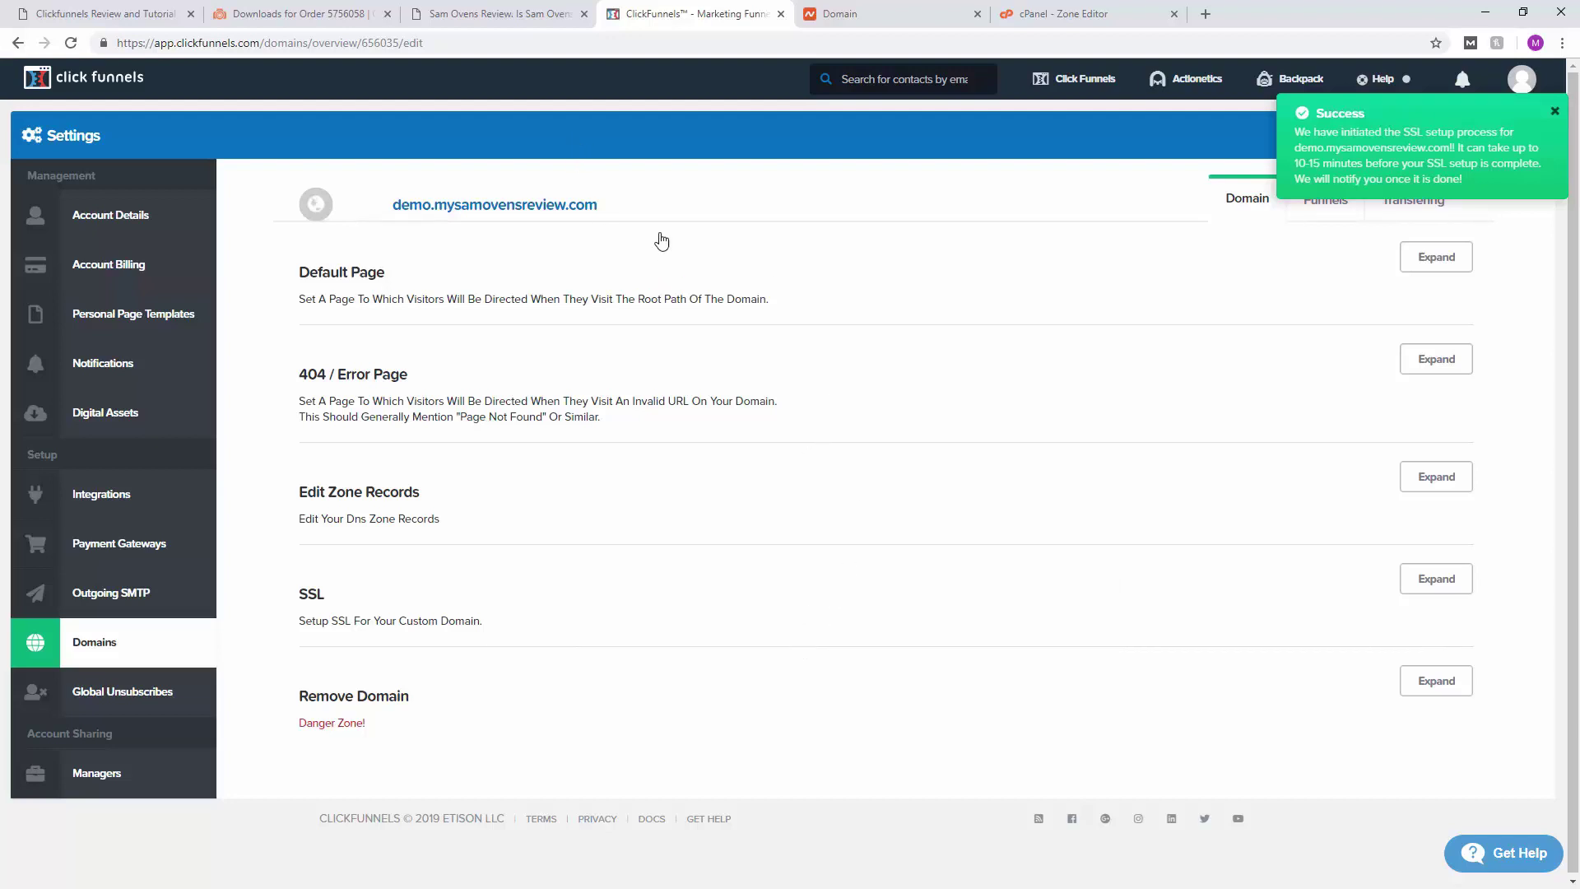
left_click(512, 17)
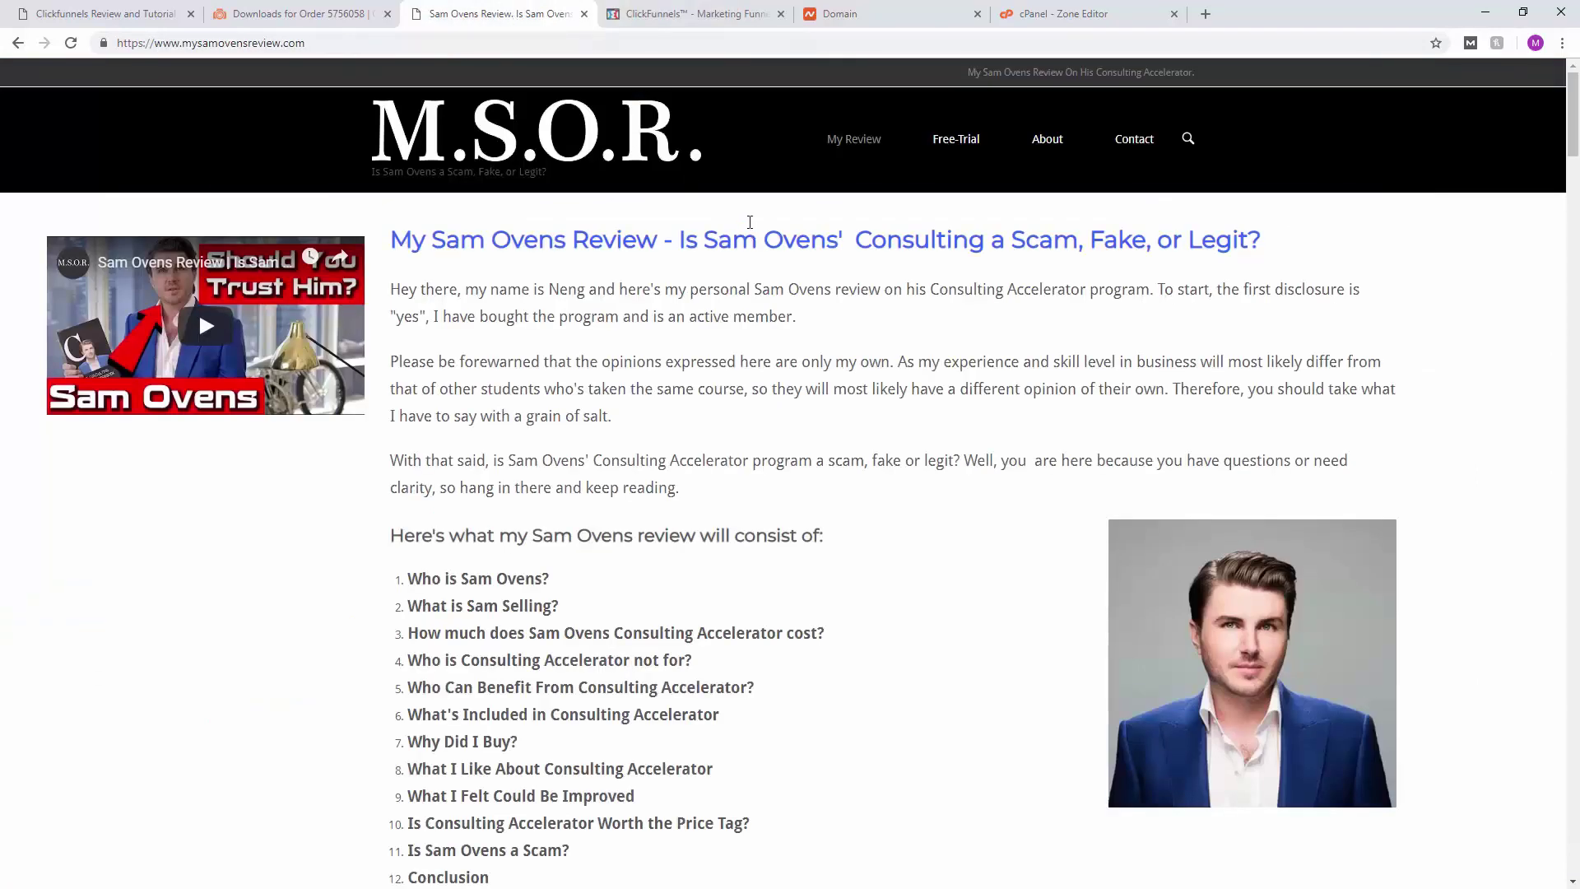
left_click(213, 41)
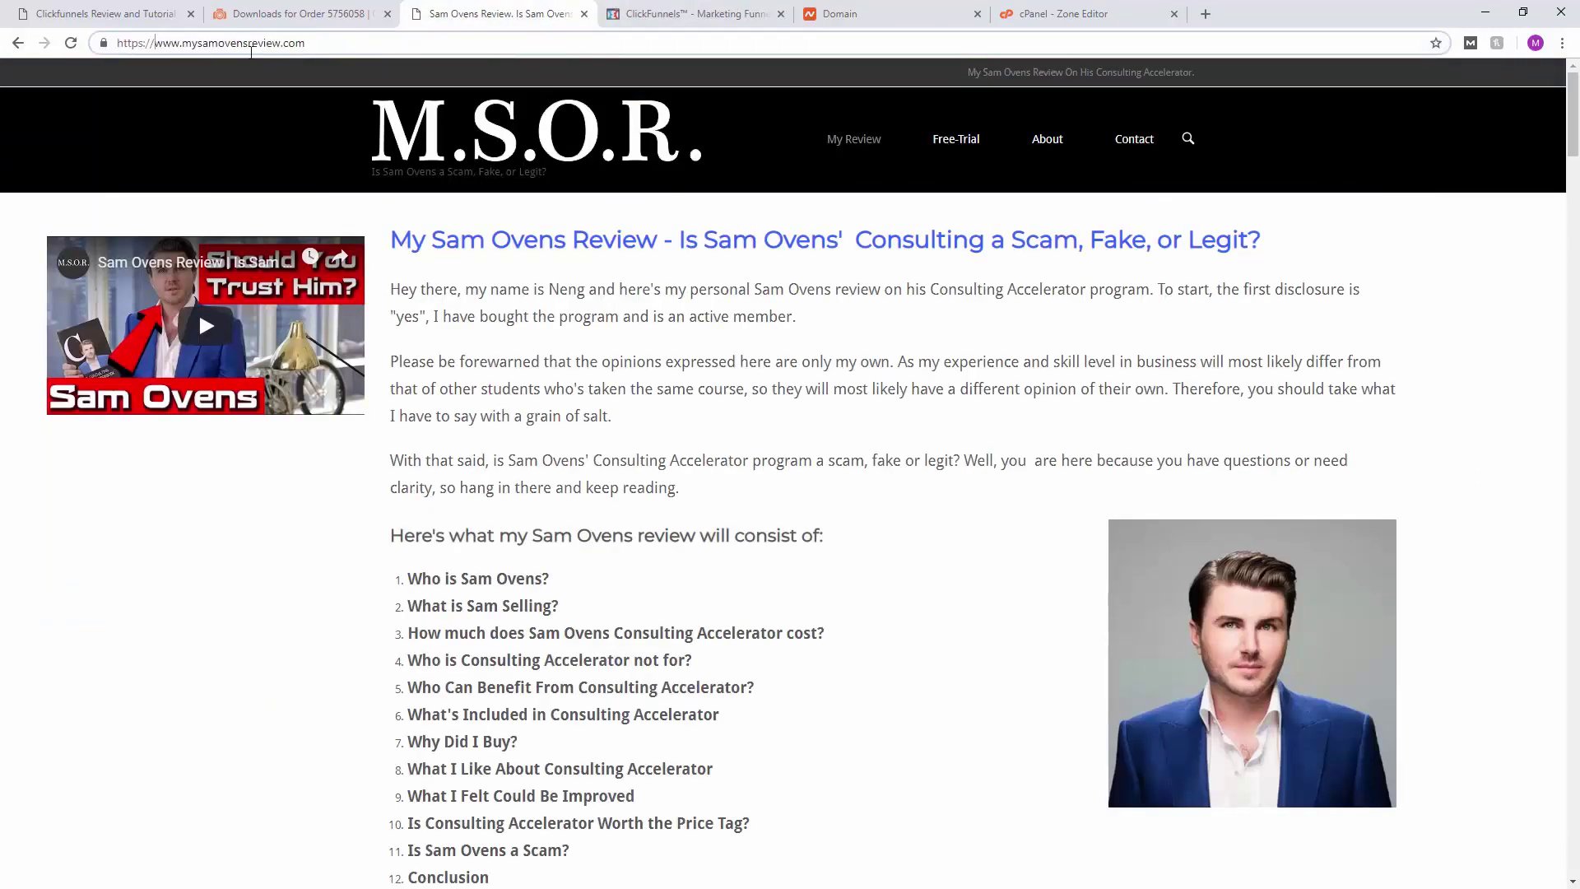
type("demo")
key("Delete")
key("Delete")
key("Delete")
key("Delete")
type(".")
key("Return")
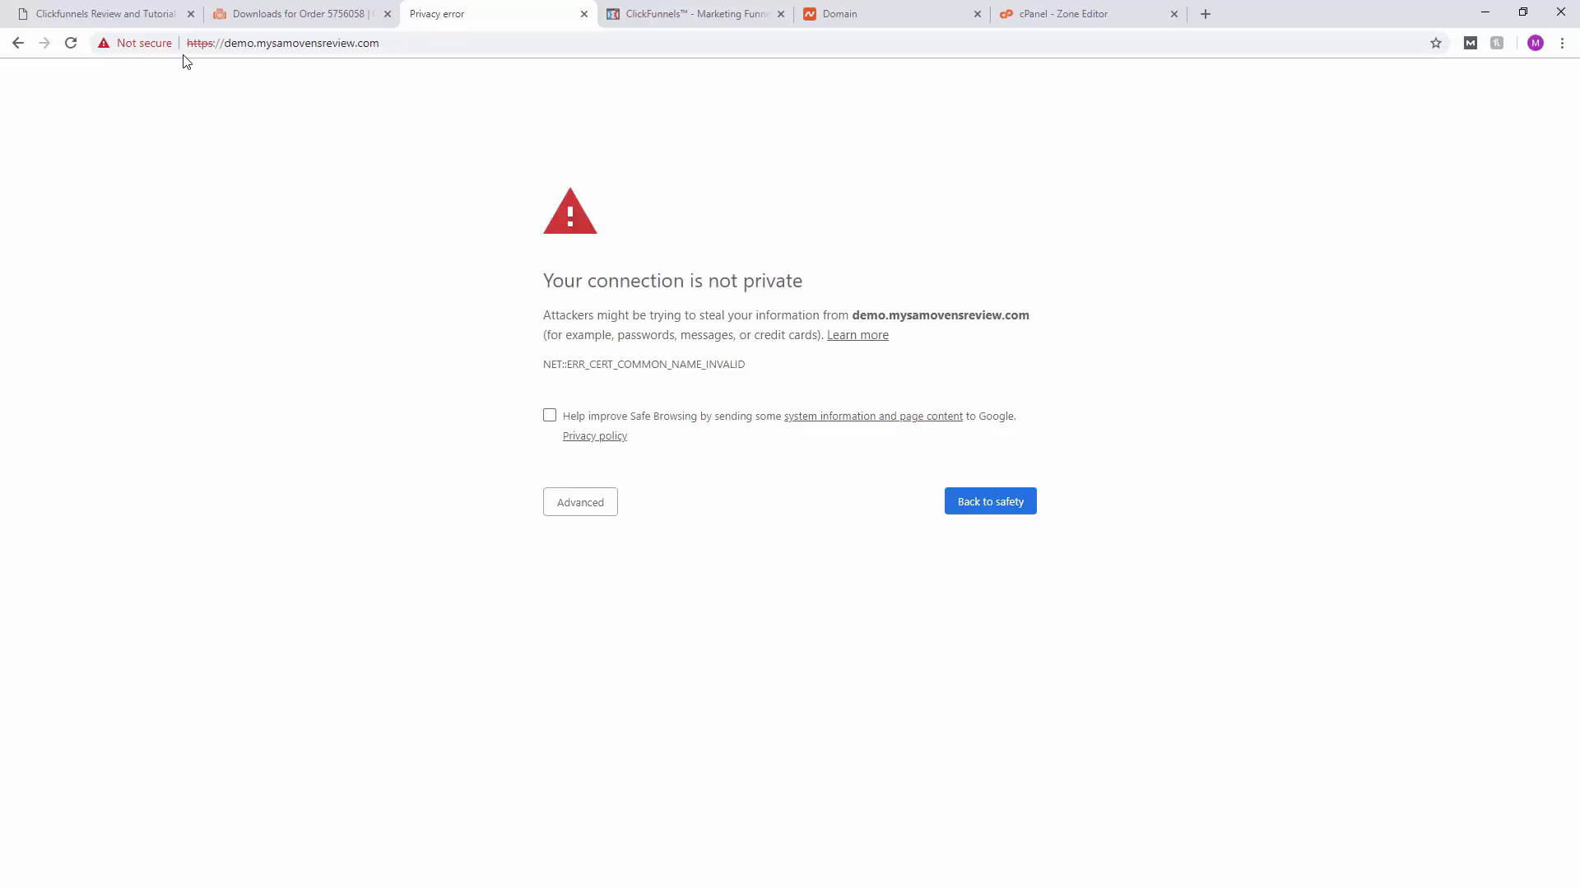
left_click(589, 501)
left_click(673, 629)
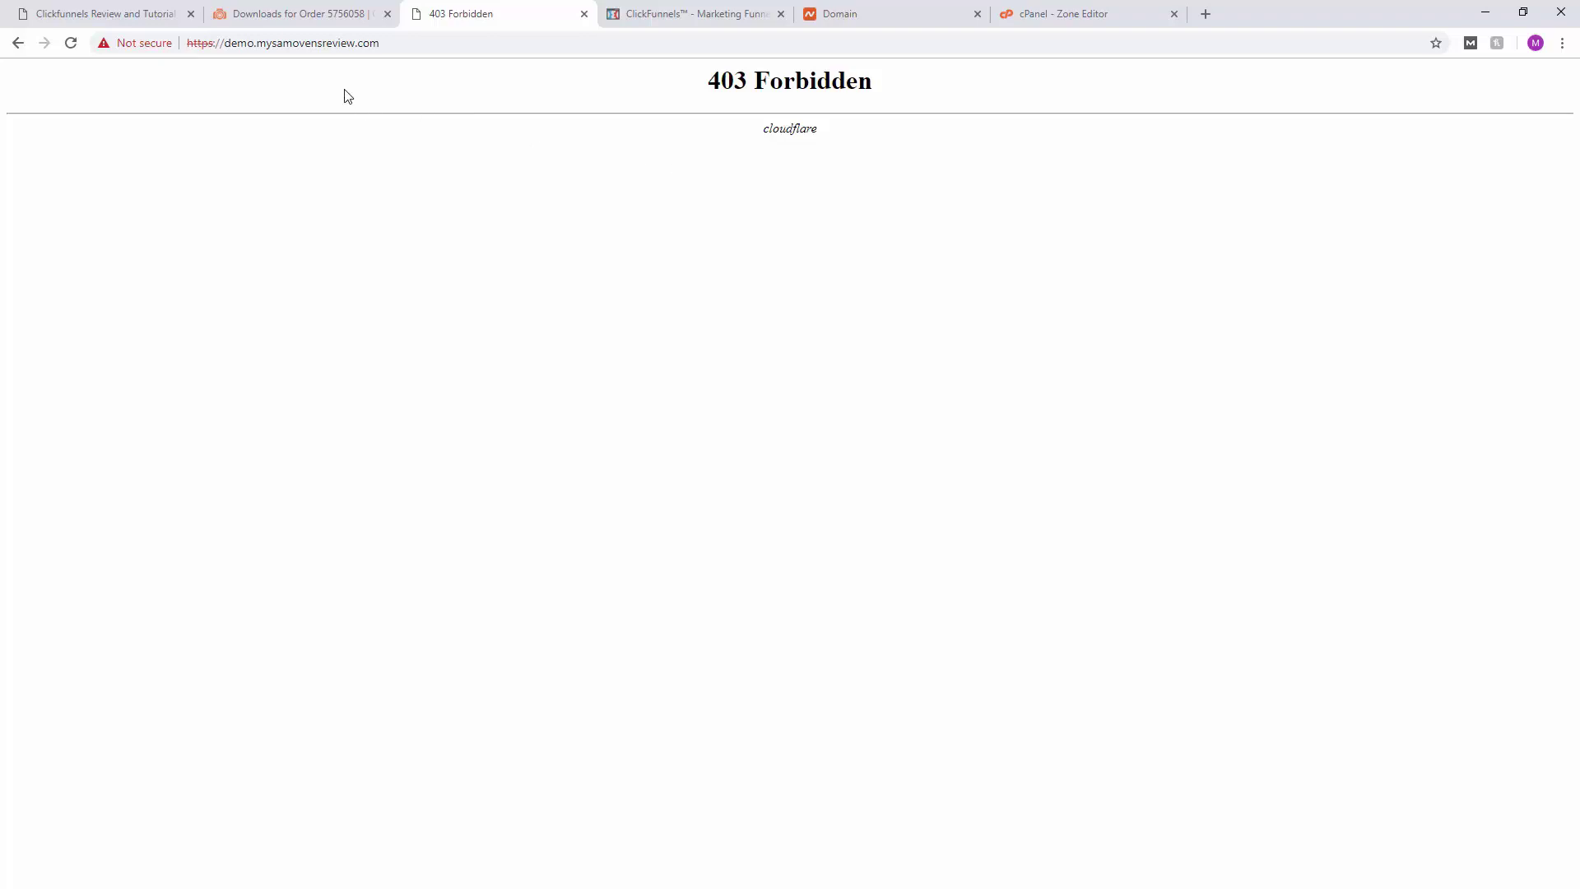
Reload the demo URL and book a 45 Minute Strategy Session for Jan 14 at 12:00 PM
left_click(259, 45)
left_click(209, 43)
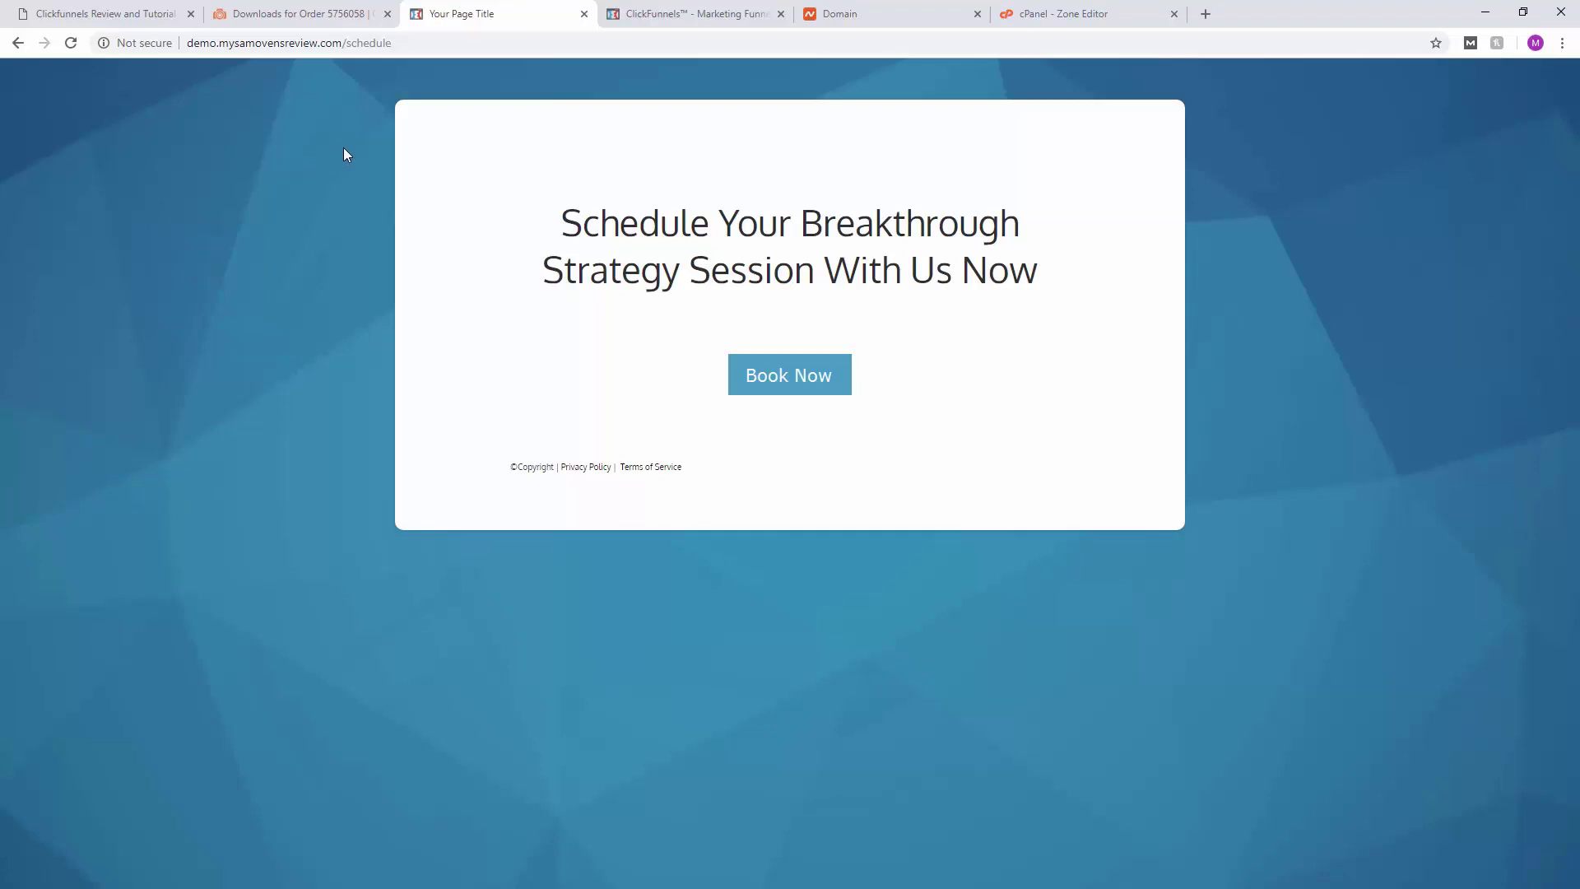
left_click(788, 391)
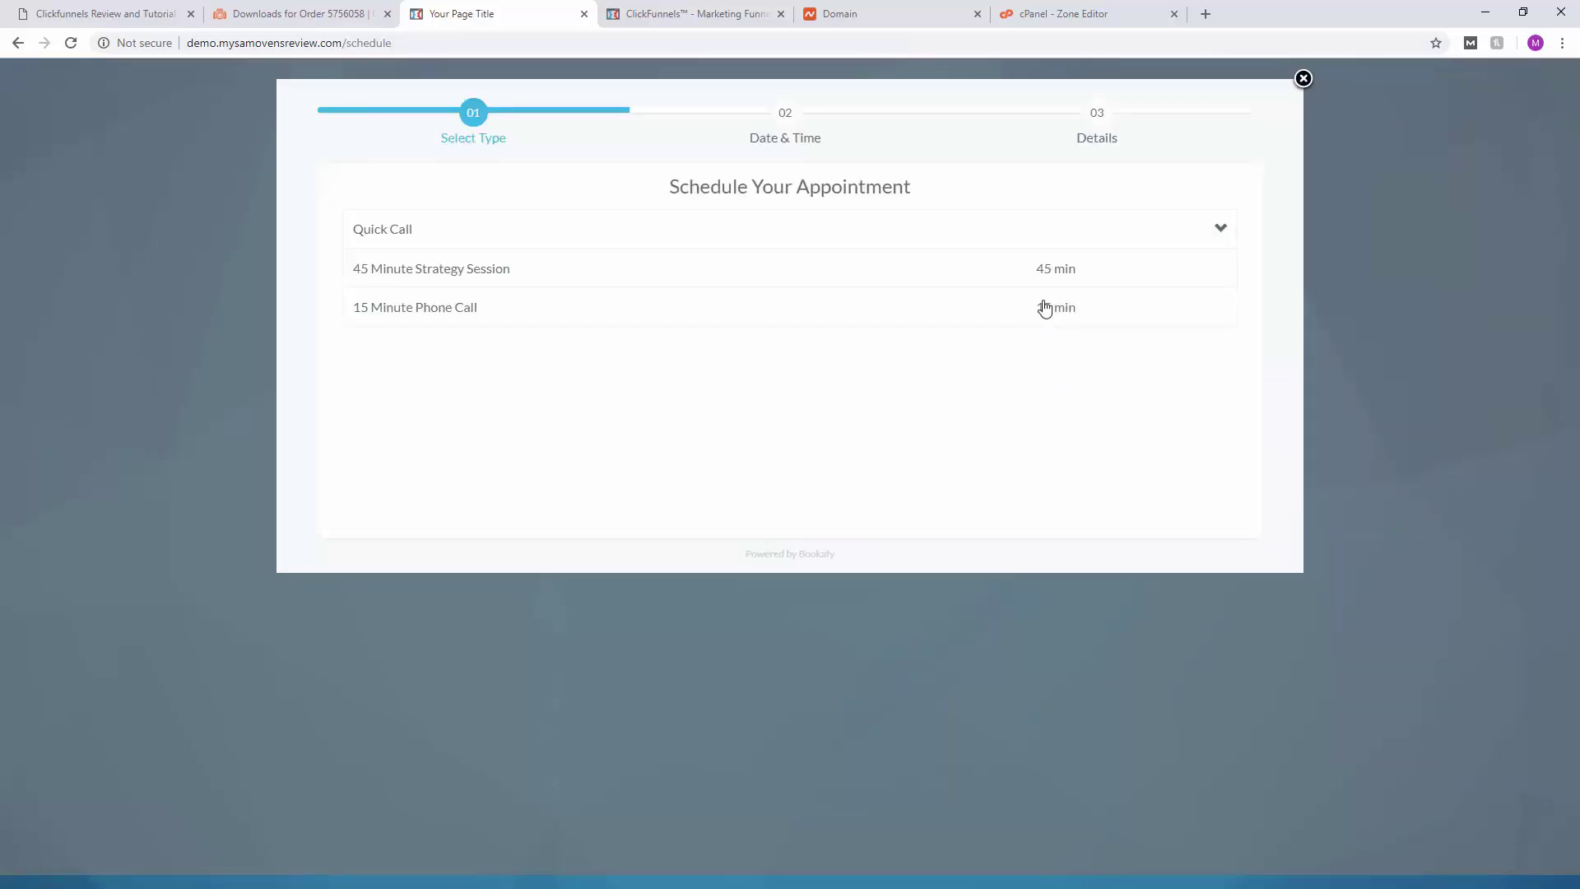
left_click(1029, 275)
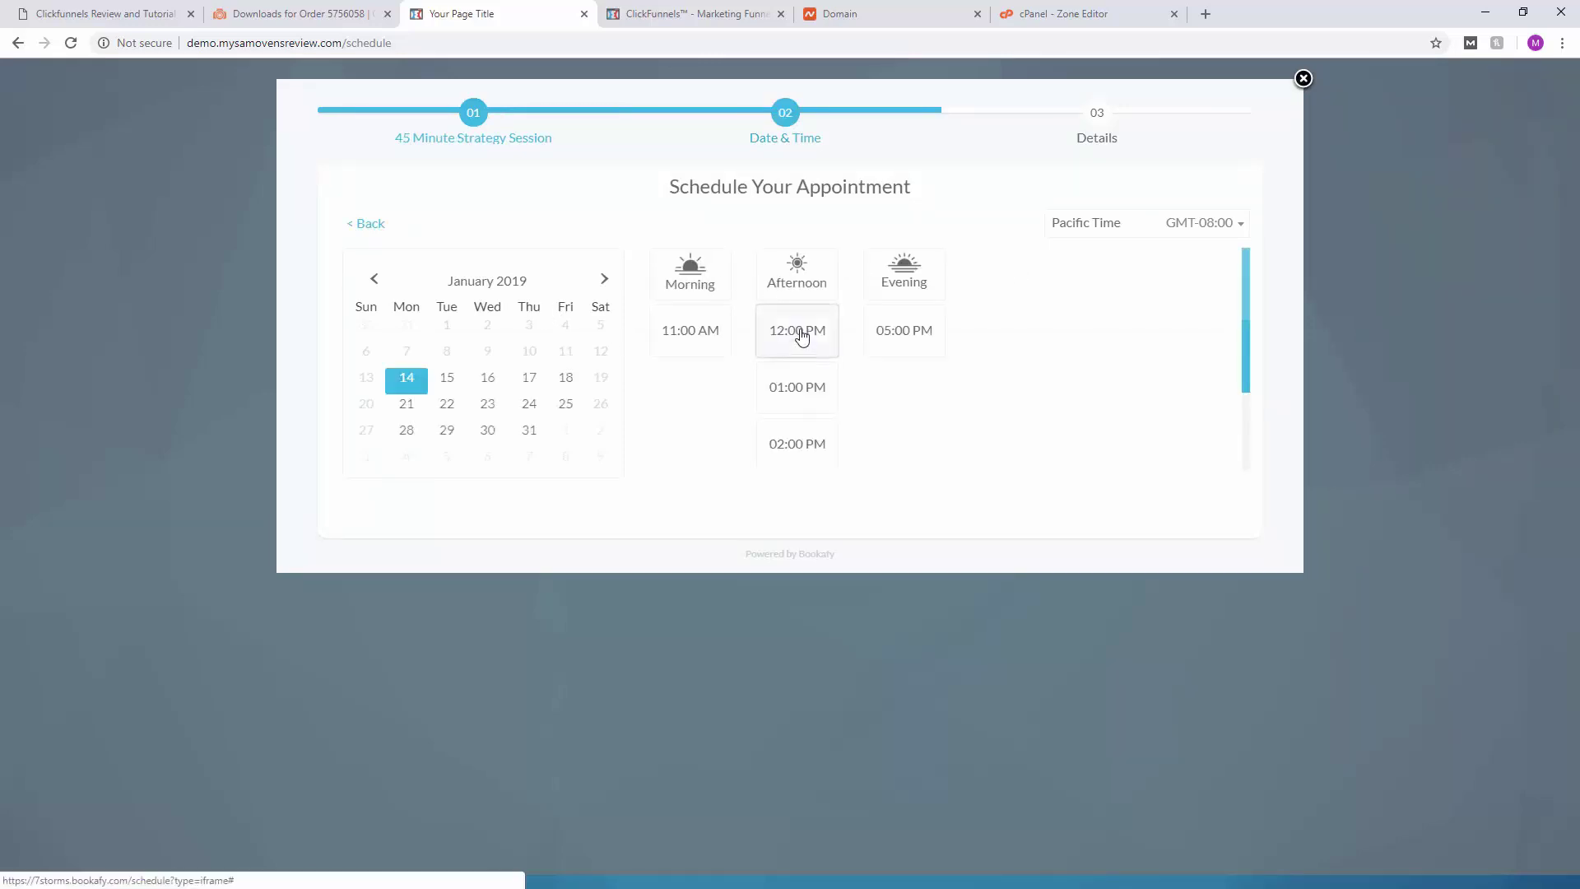
left_click(802, 342)
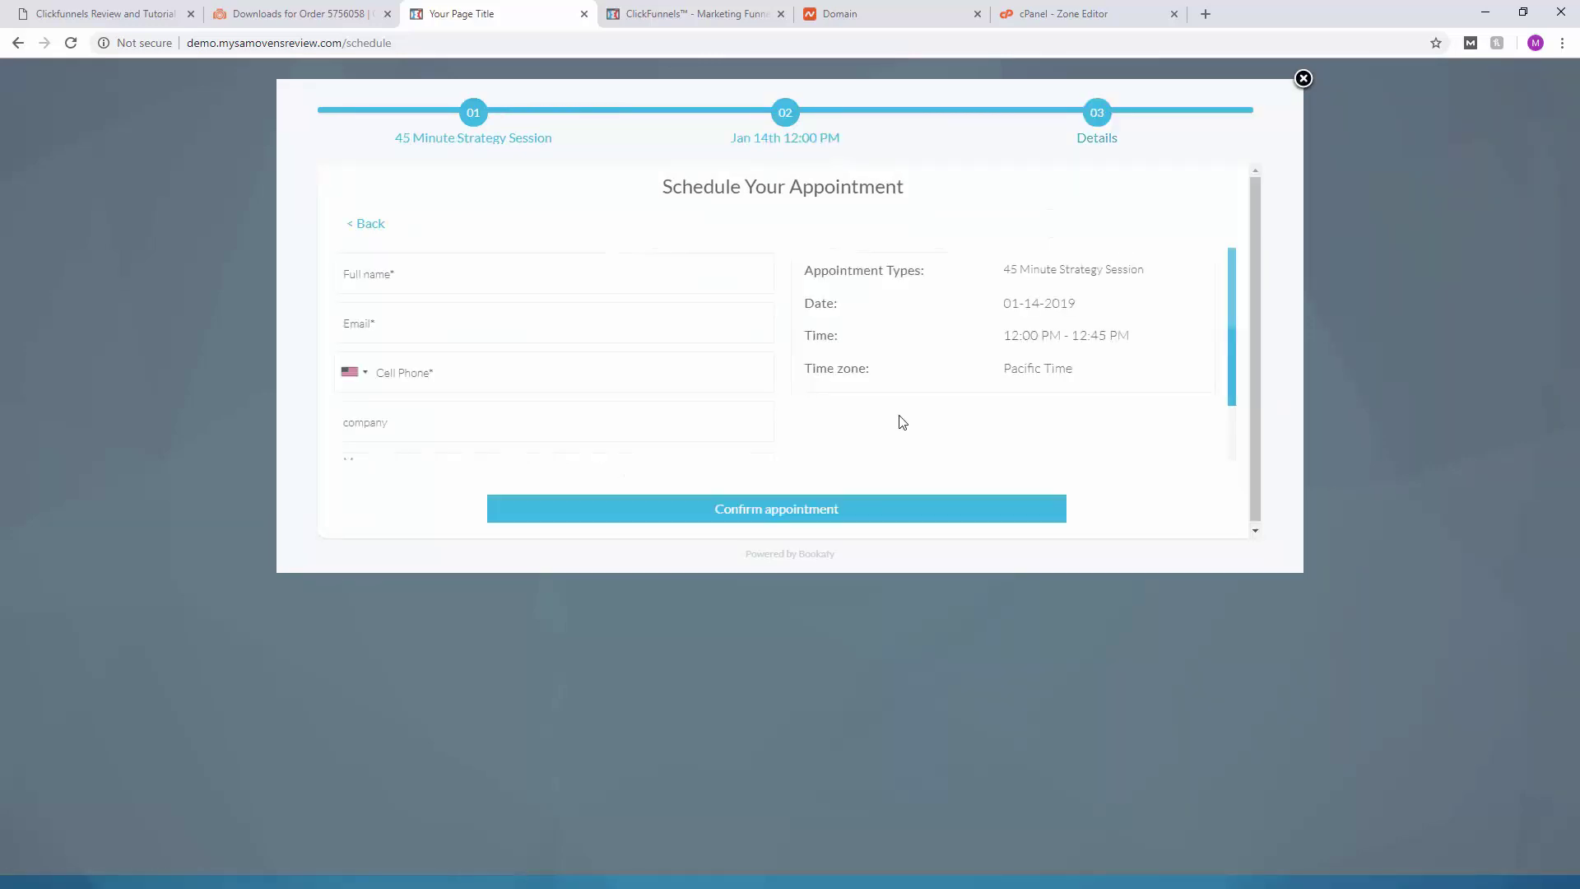